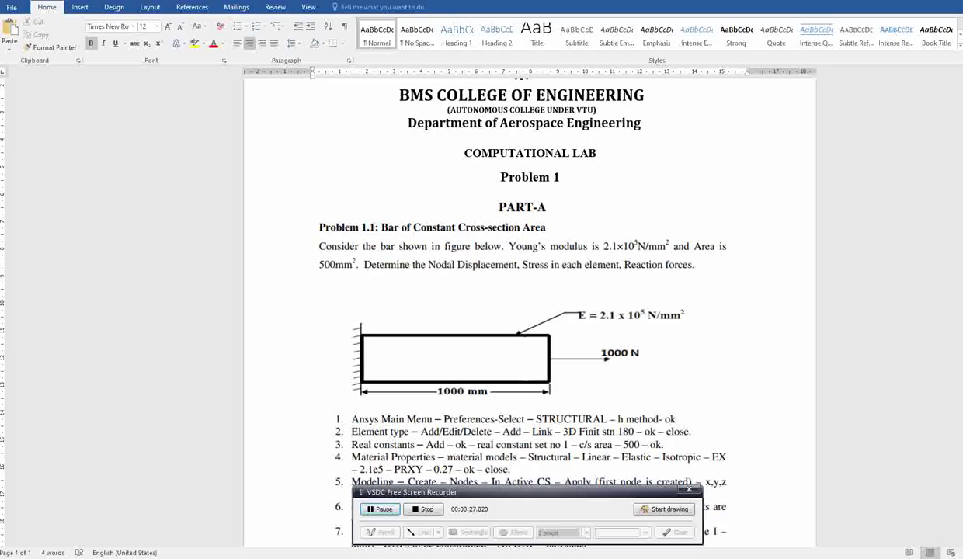
- Launch Mechanical APDL 2022 R1 from the Recent list in the Windows Start menu
{"action": "key", "text": "super+s"}
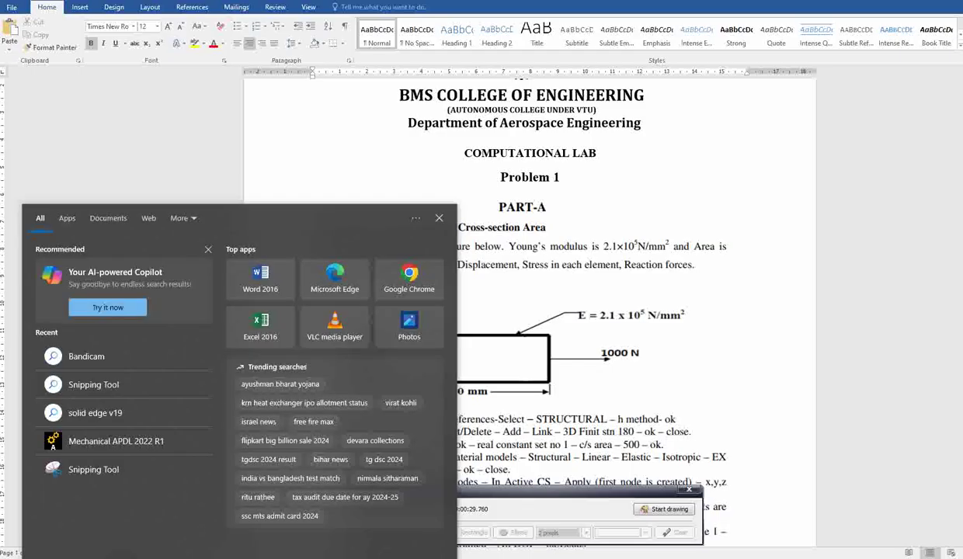
{"action": "left_click", "coordinate": [140, 441]}
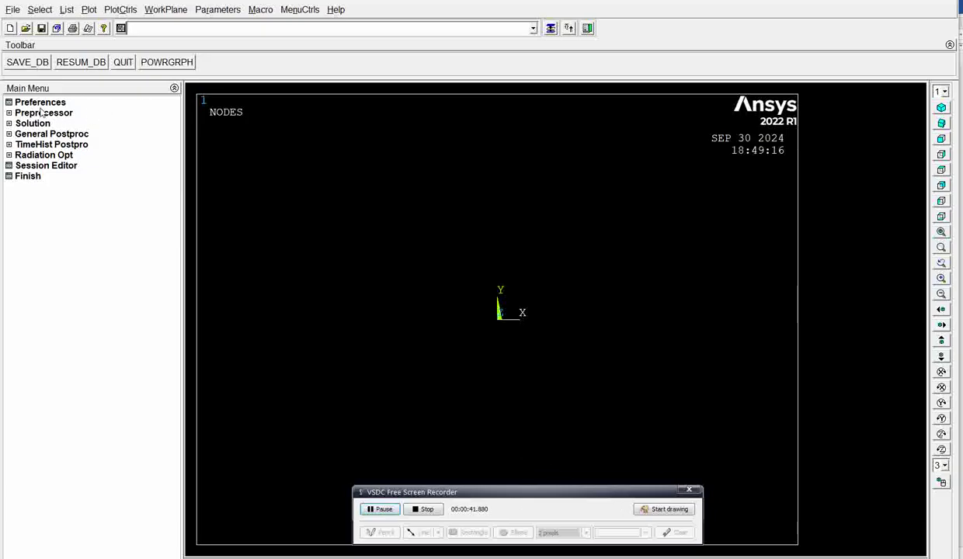
- Restrict the preferences to Structural analysis
{"action": "left_click", "coordinate": [41, 106]}
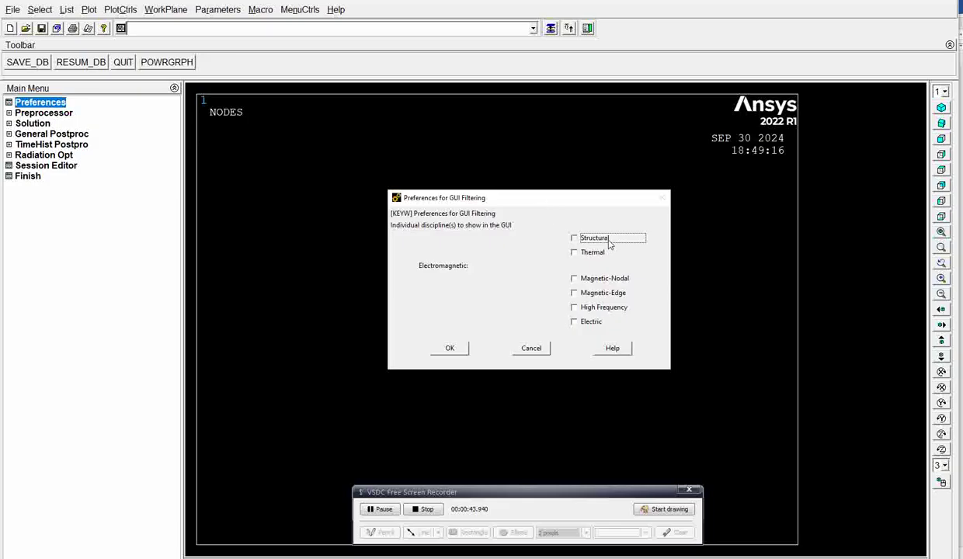
{"action": "left_click", "coordinate": [590, 239]}
{"action": "left_click", "coordinate": [449, 348]}
- Add element type 1 as LINK180, the 3D finite strain link
{"action": "left_click", "coordinate": [68, 113]}
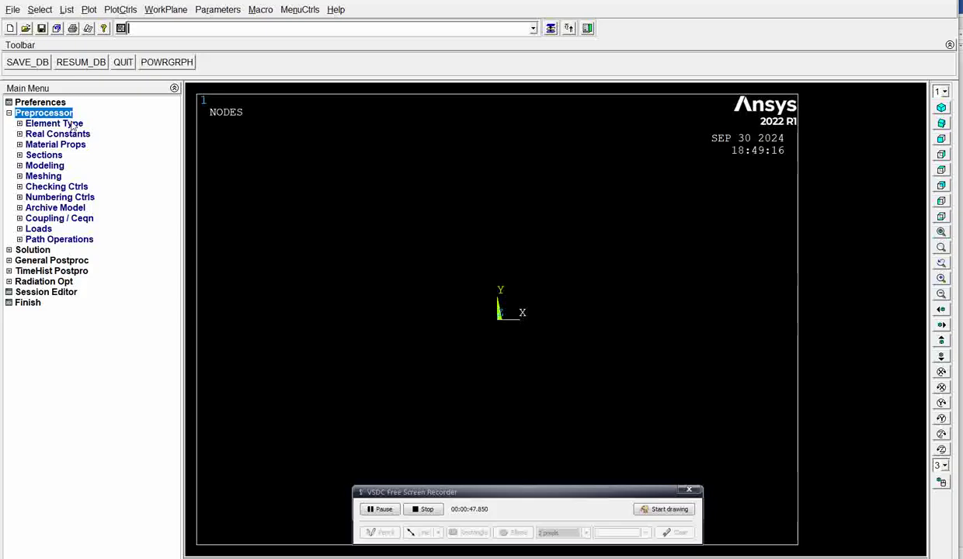
{"action": "left_click", "coordinate": [70, 124]}
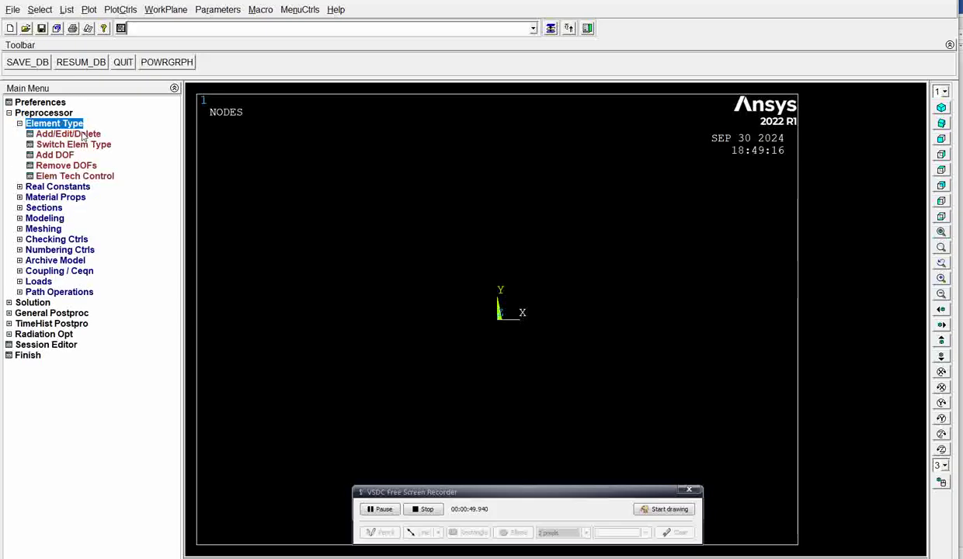
{"action": "left_click", "coordinate": [68, 133]}
{"action": "left_click", "coordinate": [75, 266]}
{"action": "left_click", "coordinate": [551, 249]}
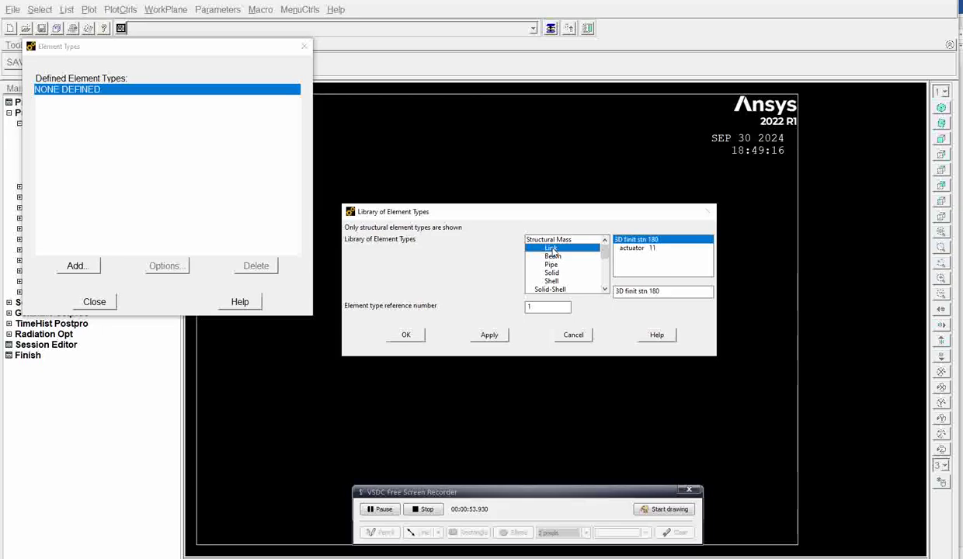
{"action": "left_click", "coordinate": [405, 337]}
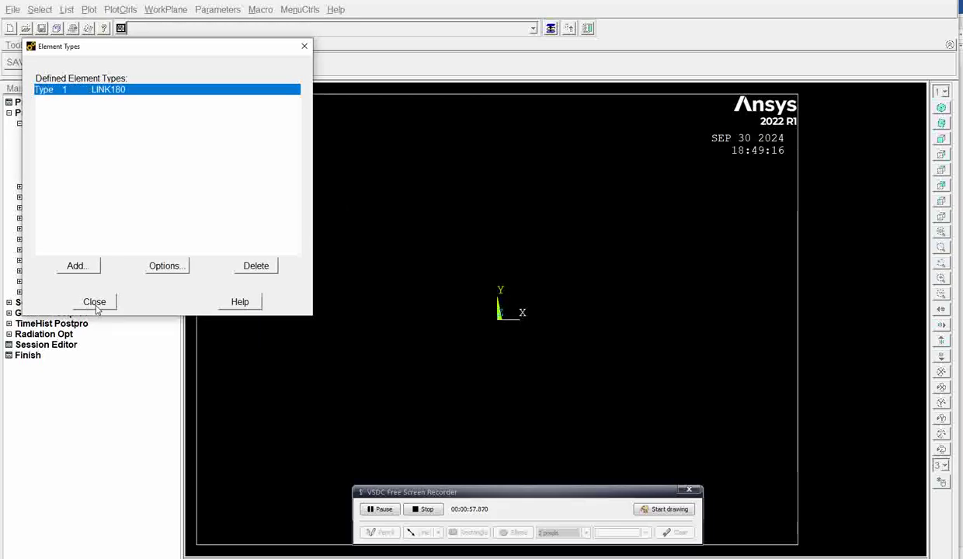
{"action": "left_click", "coordinate": [94, 302]}
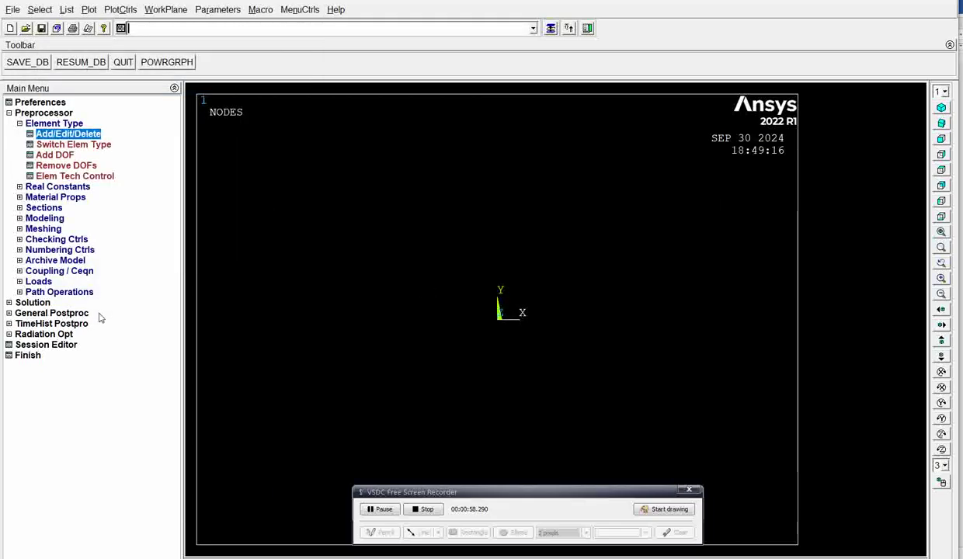
- Give material 1 linear elastic isotropic properties EX = 2E5 and PRXY = 0.28
{"action": "left_click", "coordinate": [61, 197]}
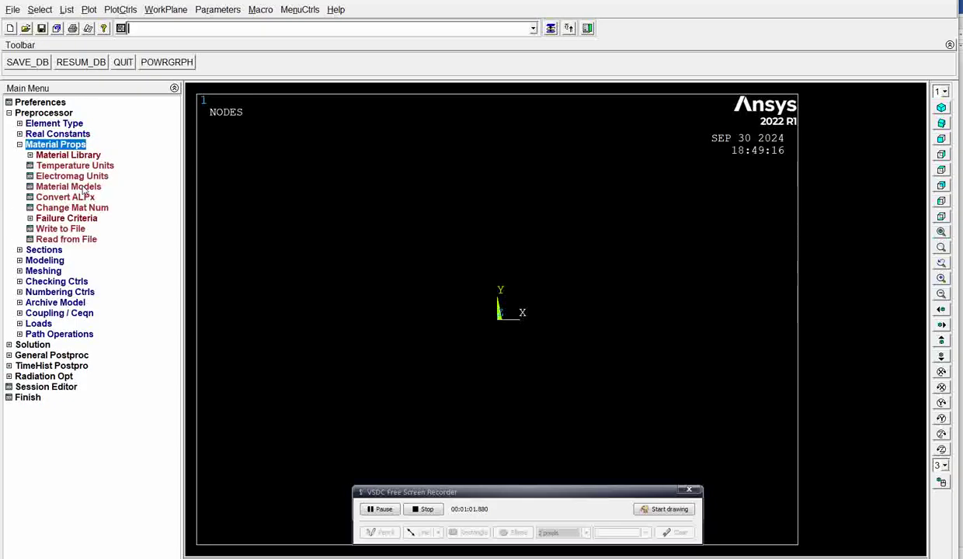
{"action": "left_click", "coordinate": [81, 187]}
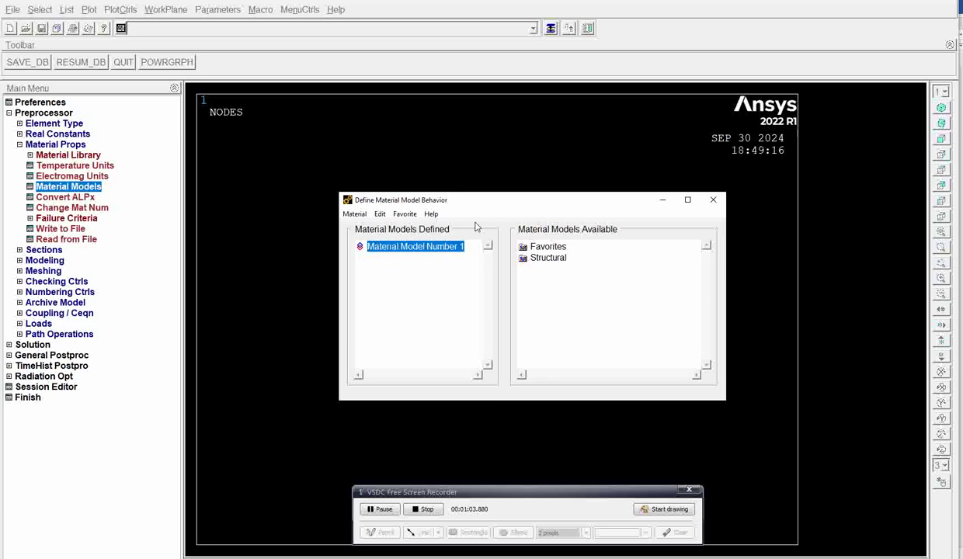
{"action": "double_click", "coordinate": [554, 259]}
{"action": "double_click", "coordinate": [559, 269]}
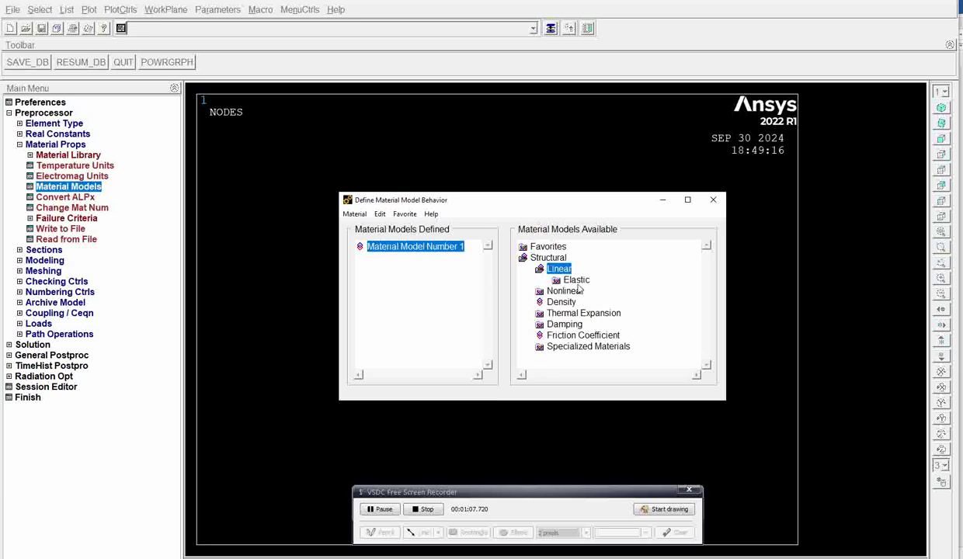
{"action": "double_click", "coordinate": [577, 281]}
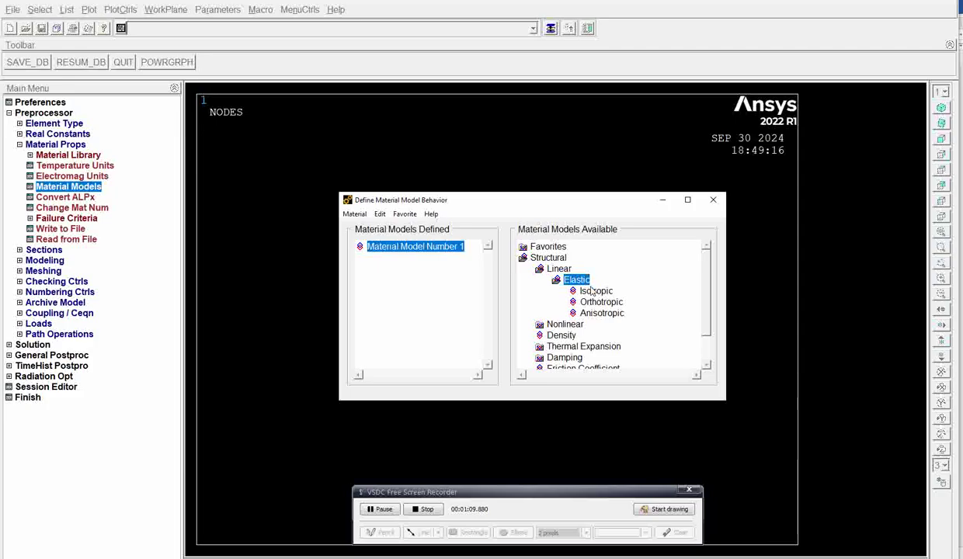
{"action": "double_click", "coordinate": [596, 292]}
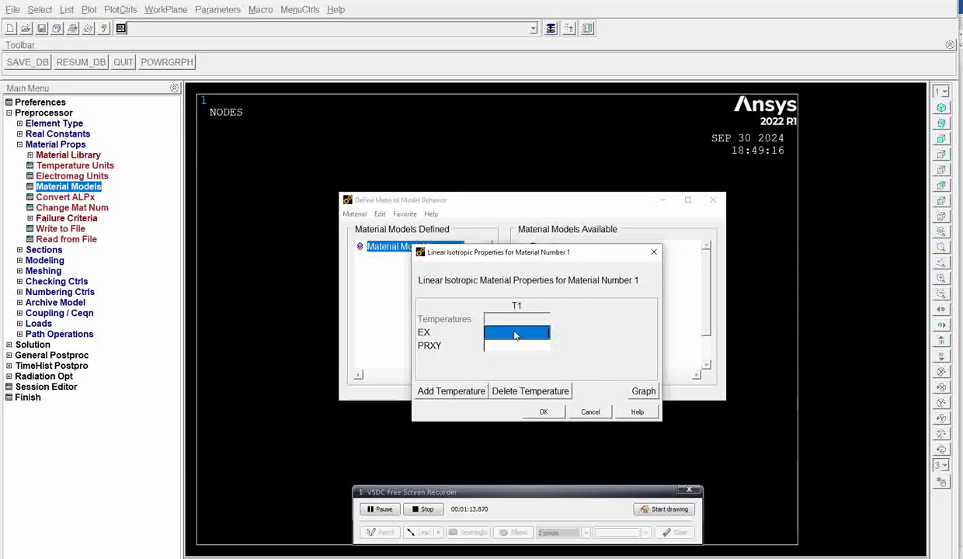
{"action": "type", "text": "2E5"}
{"action": "left_click", "coordinate": [503, 346]}
{"action": "type", "text": "0"}
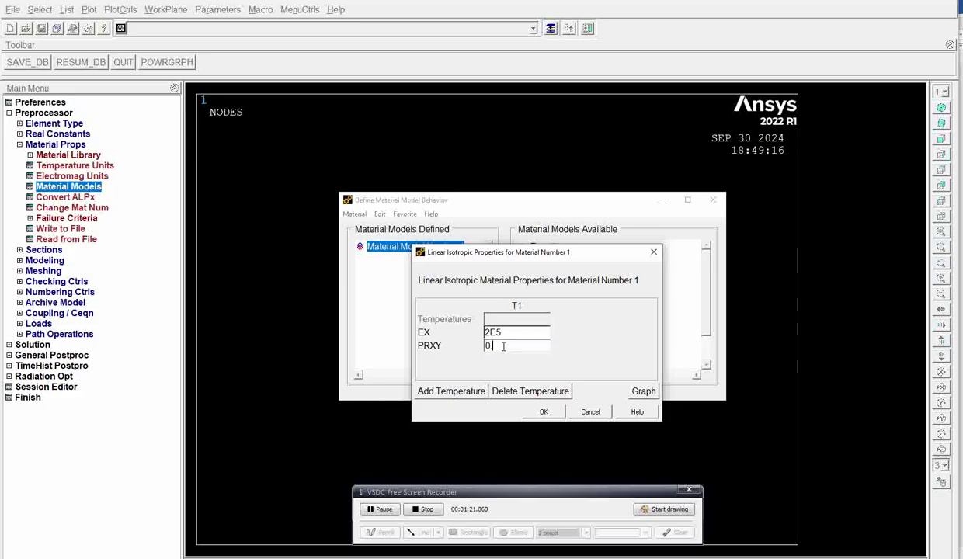
{"action": "type", "text": ".28"}
{"action": "left_click", "coordinate": [545, 413]}
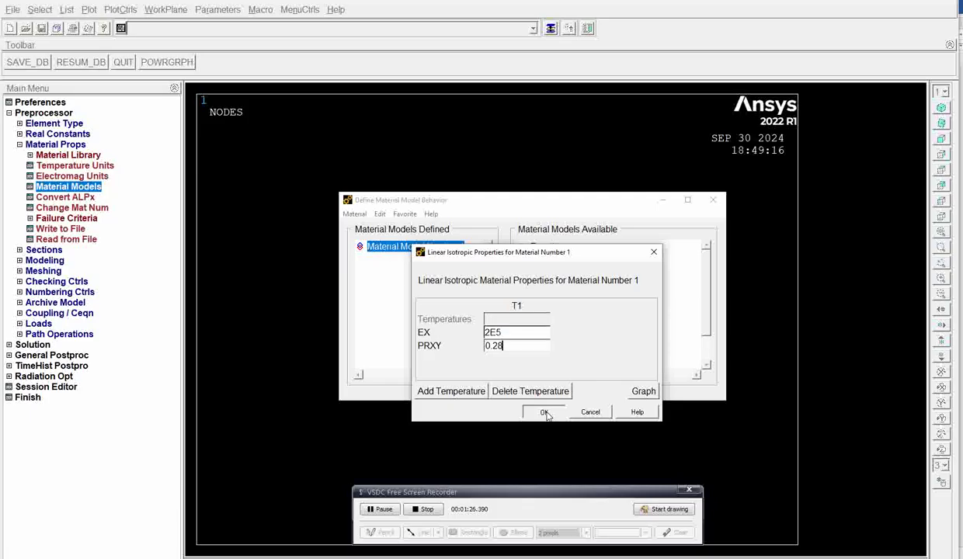
{"action": "left_click", "coordinate": [712, 199]}
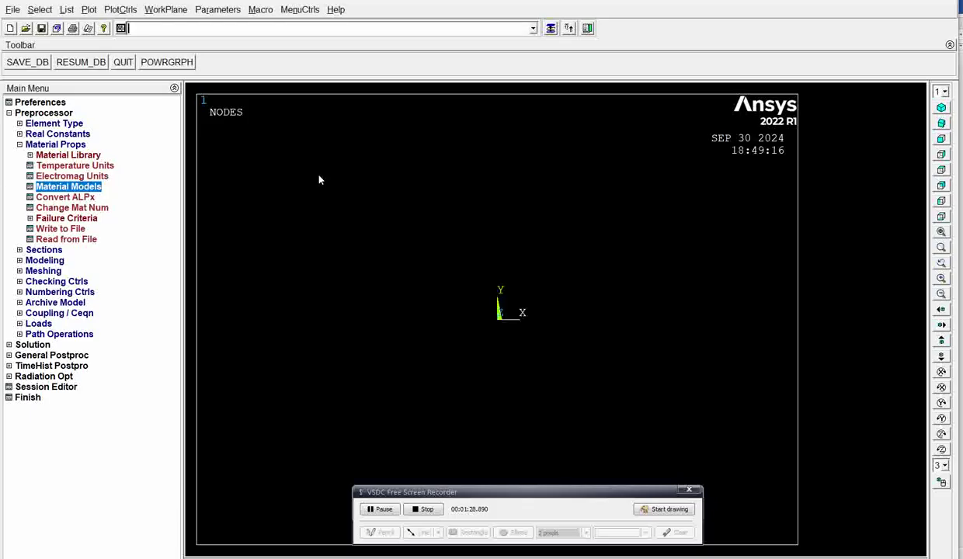
- Create link section 1 named BAR with a link area of 500
{"action": "left_click", "coordinate": [53, 250]}
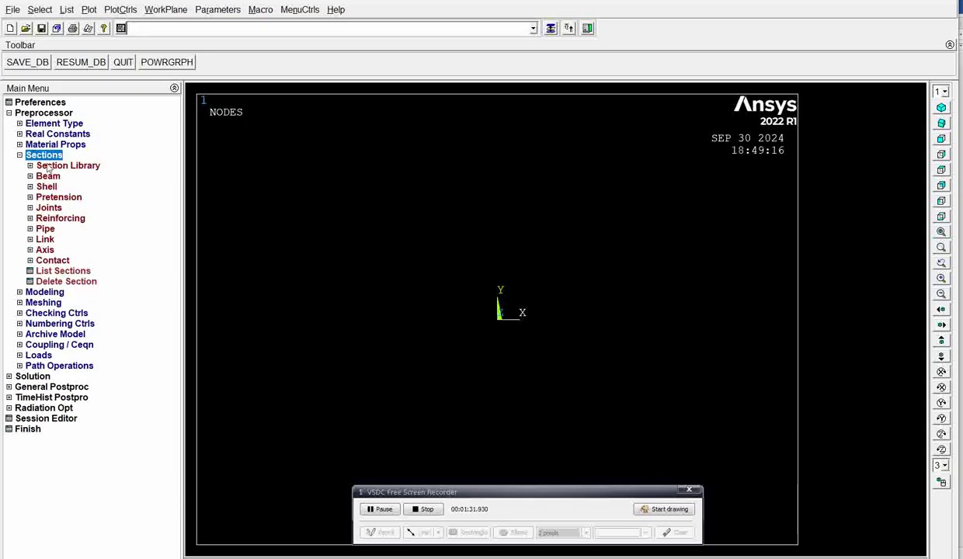
{"action": "left_click", "coordinate": [45, 240]}
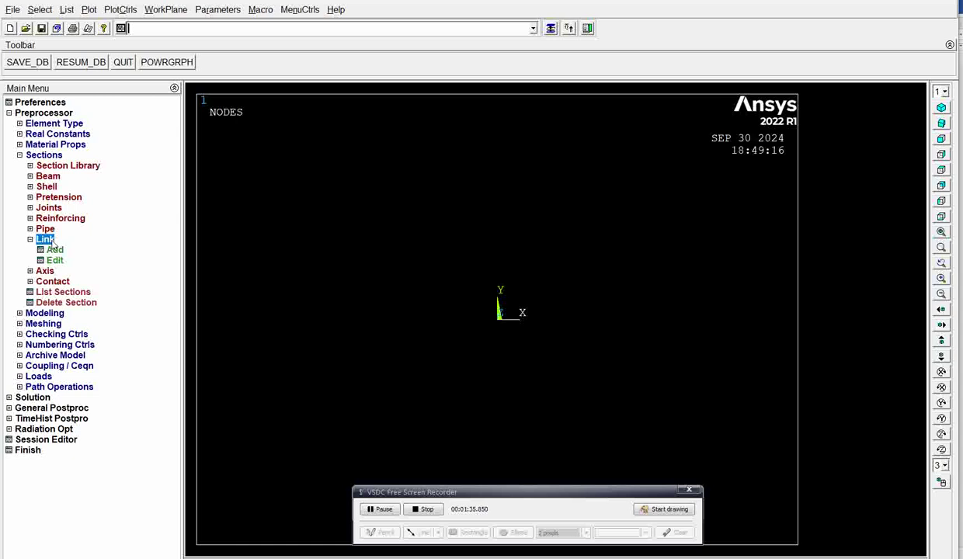
{"action": "left_click", "coordinate": [56, 249]}
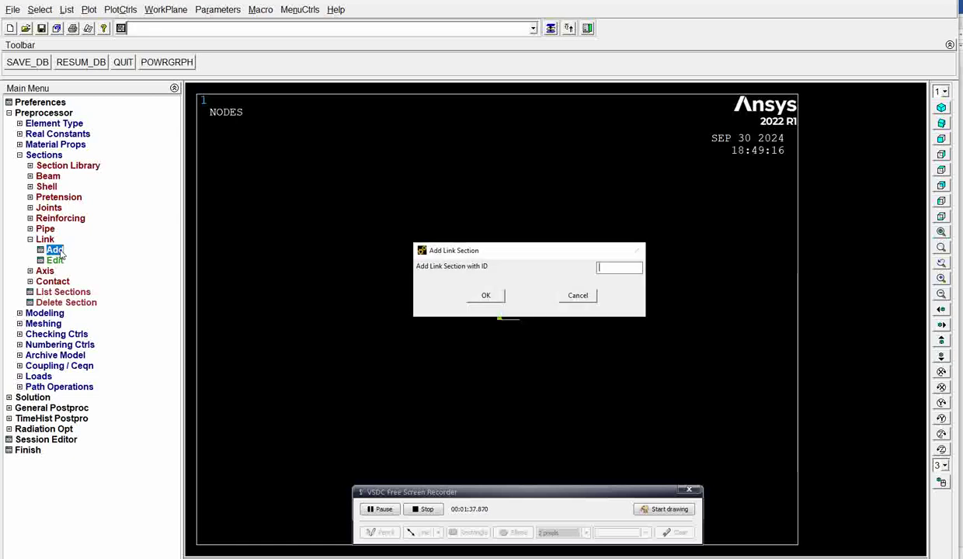
{"action": "type", "text": "1"}
{"action": "left_click", "coordinate": [488, 295]}
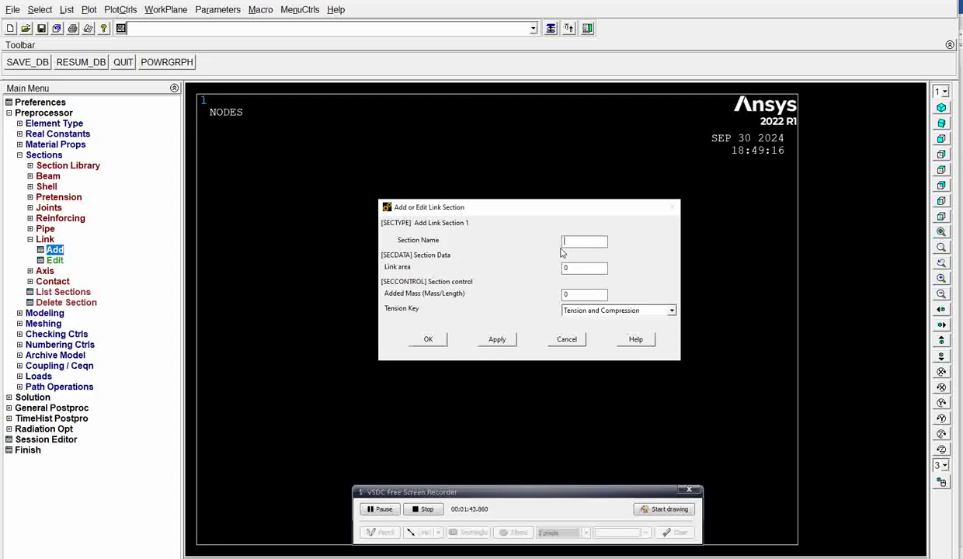
{"action": "type", "text": "BAR"}
{"action": "double_click", "coordinate": [573, 267]}
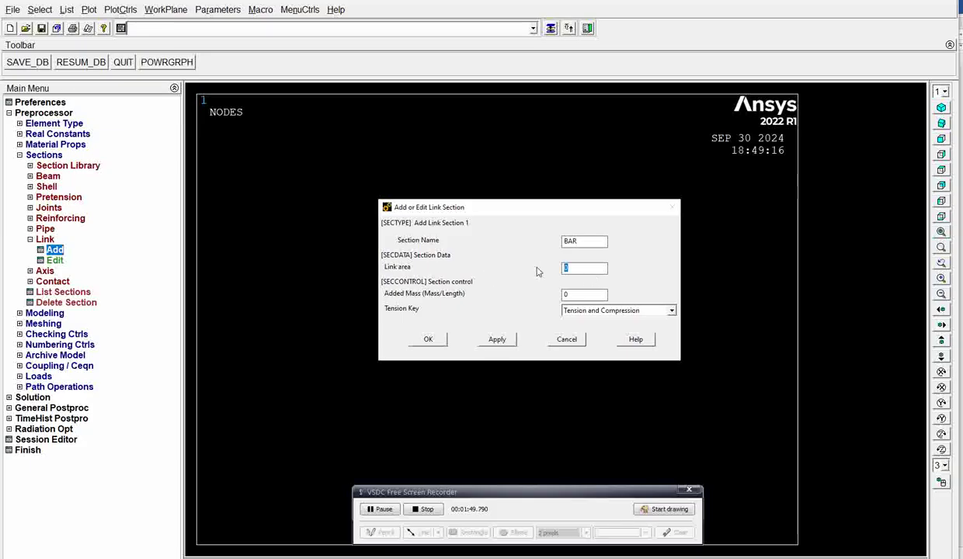
{"action": "type", "text": "500"}
{"action": "left_click", "coordinate": [434, 341]}
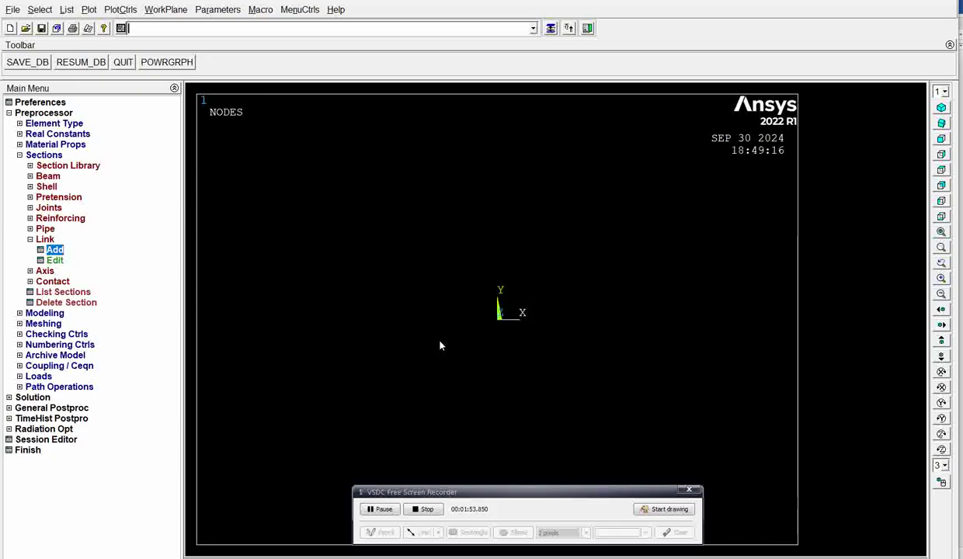
- Open the Create Nodes In Active CS form, then bring up the Word problem figure
{"action": "left_click", "coordinate": [48, 155]}
{"action": "left_click", "coordinate": [55, 166]}
{"action": "left_click", "coordinate": [59, 177]}
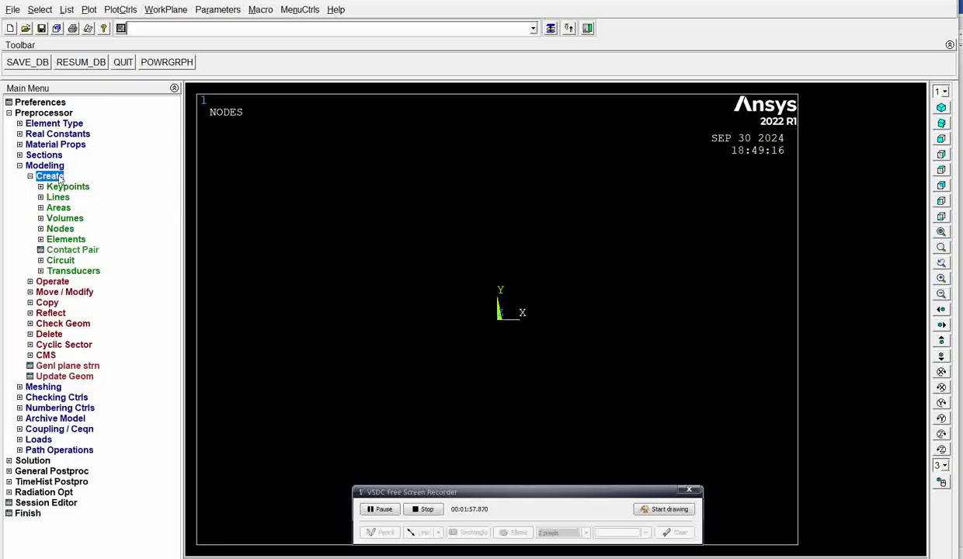
{"action": "left_click", "coordinate": [62, 229]}
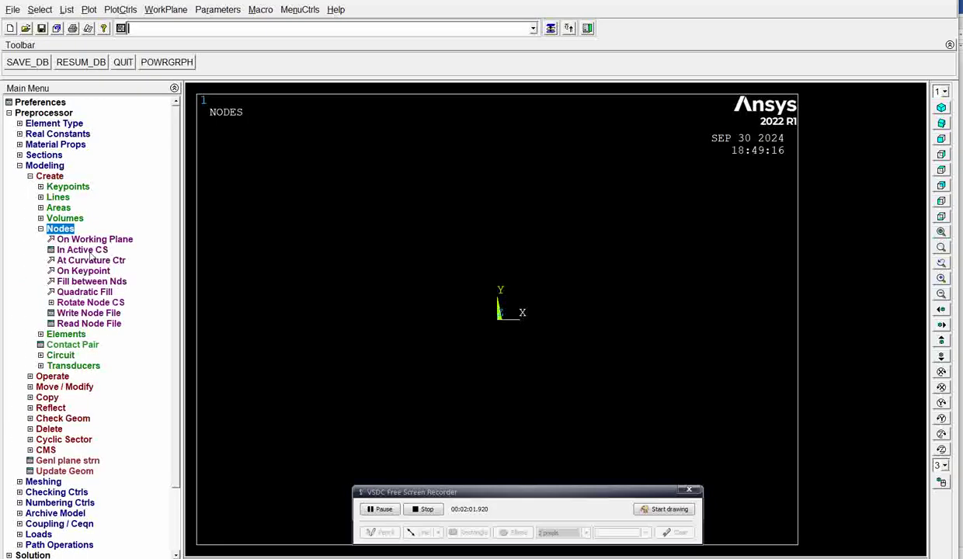
{"action": "left_click", "coordinate": [89, 251]}
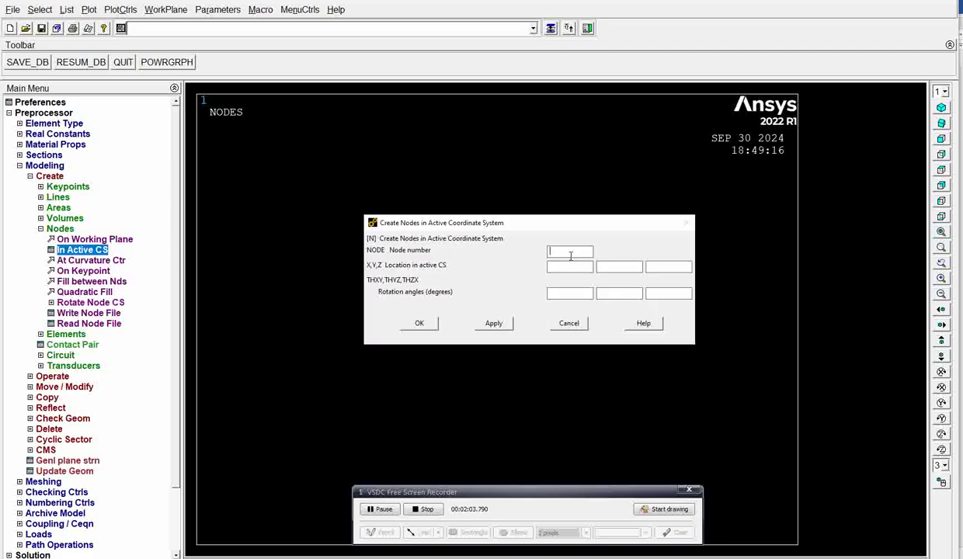
{"action": "left_click", "coordinate": [379, 506]}
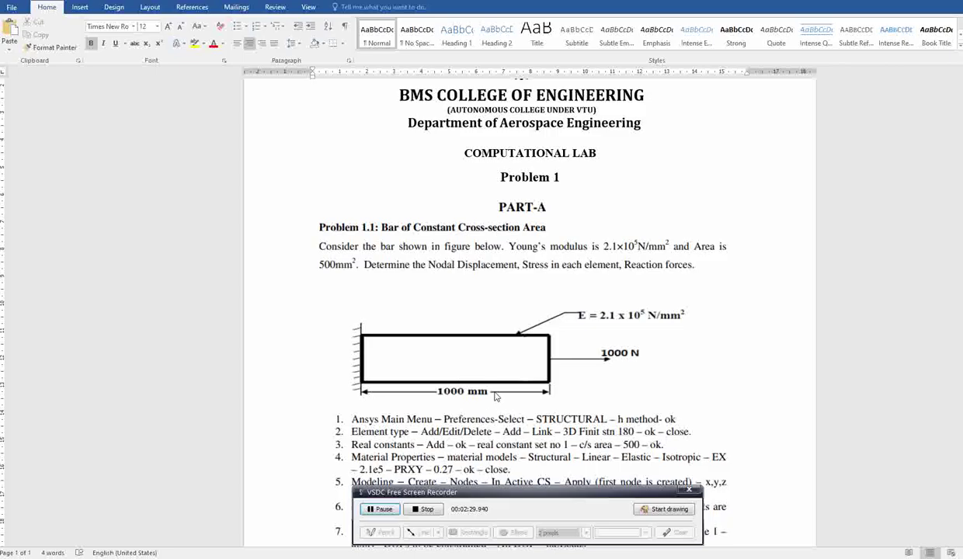
{"action": "left_click", "coordinate": [380, 509]}
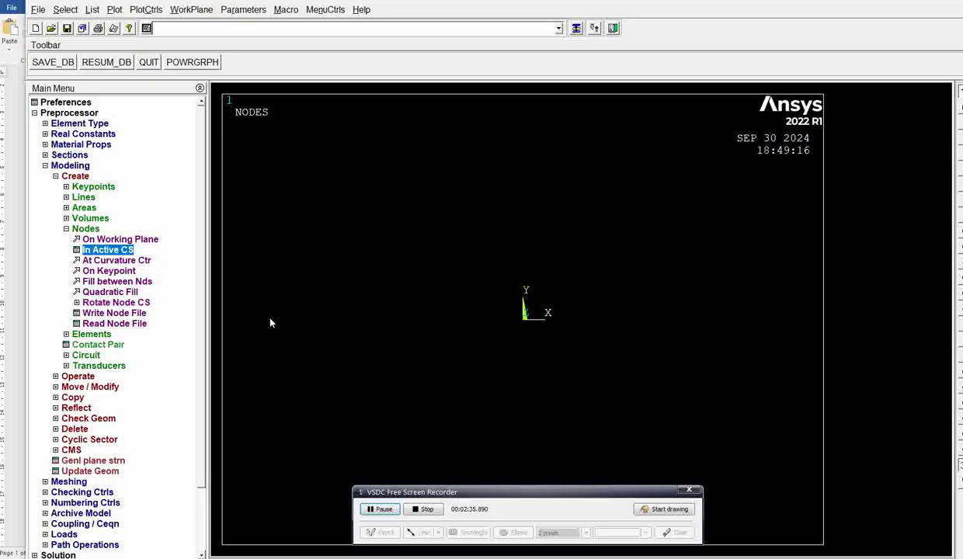
- Create node 1 at 0,0,0 and node 2 at X = 1000
{"action": "left_click", "coordinate": [115, 251]}
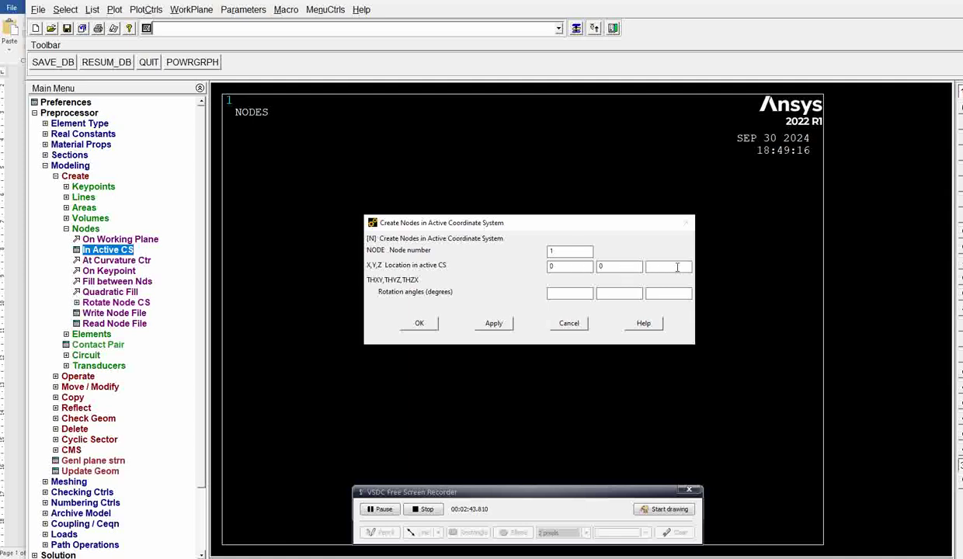
{"action": "left_click", "coordinate": [493, 323]}
{"action": "type", "text": "2"}
{"action": "type", "text": "1000"}
{"action": "left_click", "coordinate": [419, 323]}
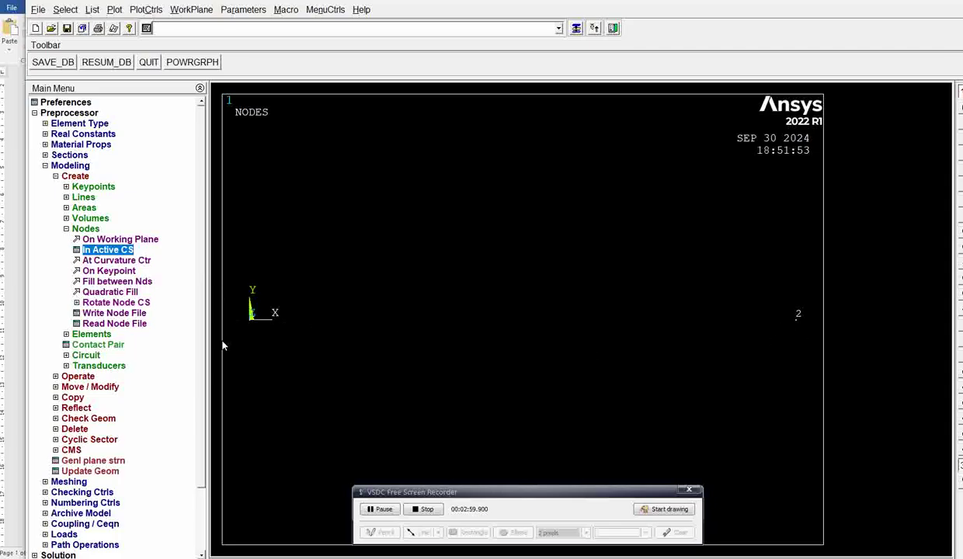
- Create an auto-numbered link element through nodes 1 and 2
{"action": "left_click", "coordinate": [92, 336]}
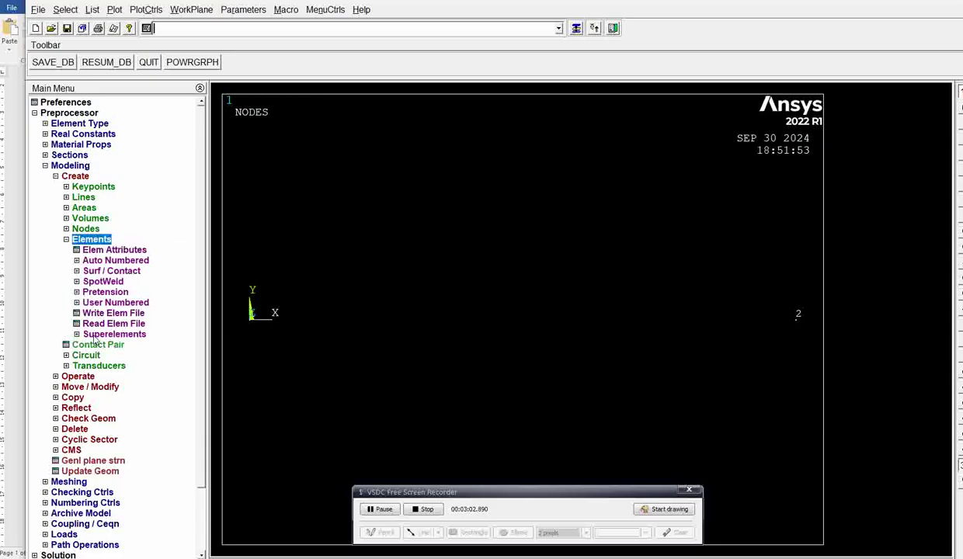
{"action": "left_click", "coordinate": [118, 261]}
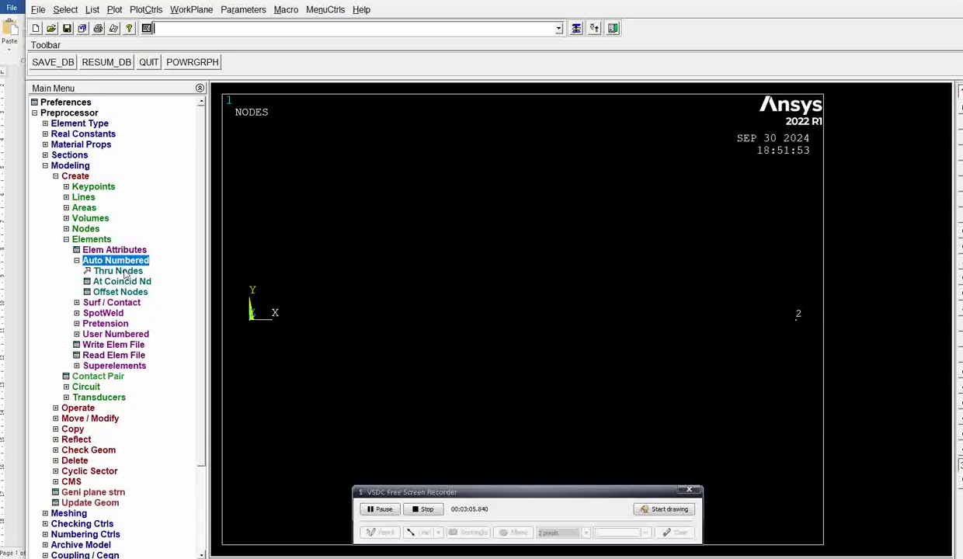
{"action": "left_click", "coordinate": [120, 270]}
{"action": "left_click", "coordinate": [233, 326]}
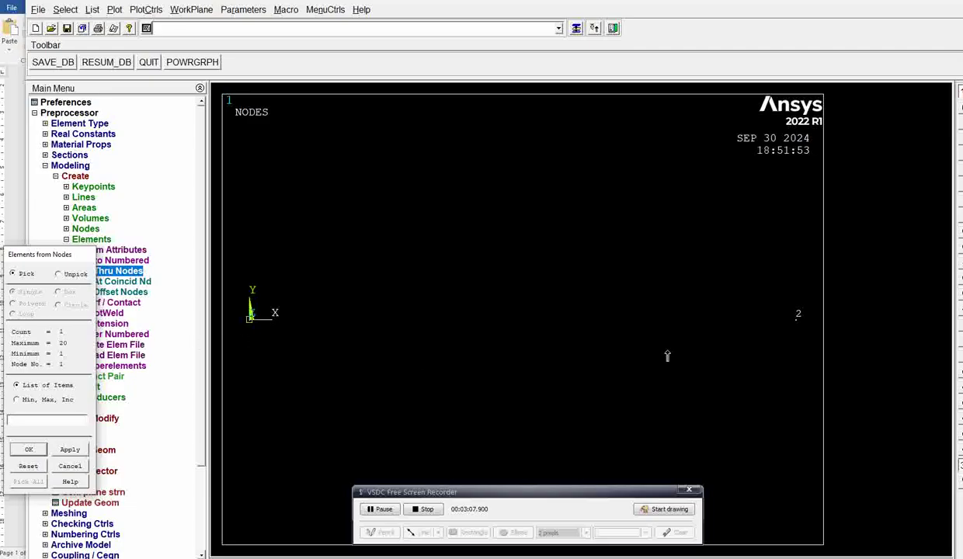
{"action": "left_click", "coordinate": [772, 314]}
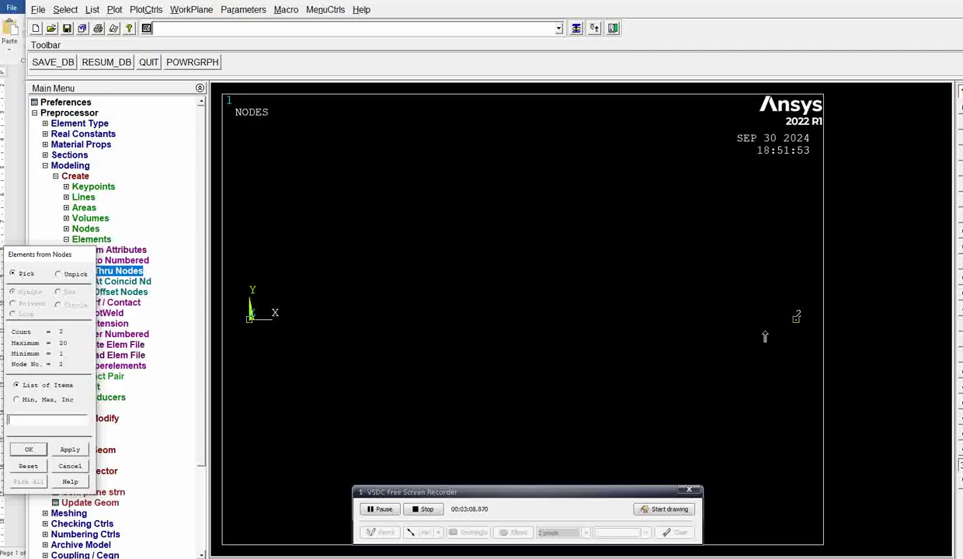
{"action": "left_click", "coordinate": [29, 451]}
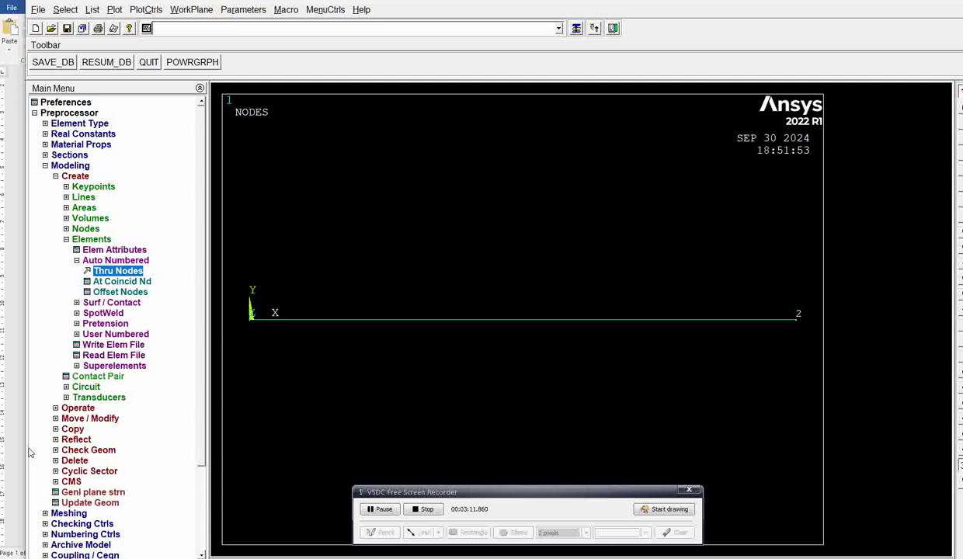
- Expand Loads > Define Loads > Apply > Structural, then switch to the Word lab sheet
{"action": "left_click", "coordinate": [87, 166]}
{"action": "left_click", "coordinate": [75, 228]}
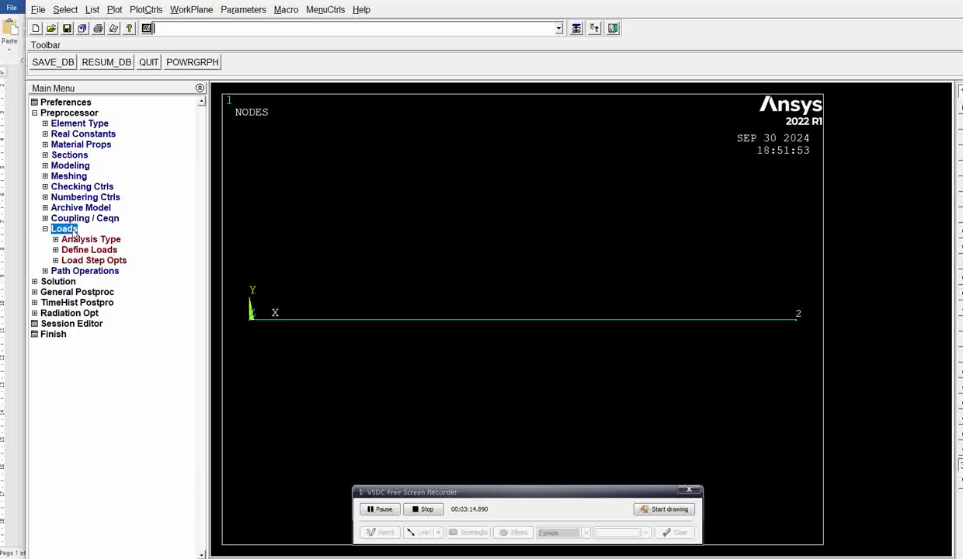
{"action": "left_click", "coordinate": [92, 251]}
{"action": "left_click", "coordinate": [92, 272]}
{"action": "left_click", "coordinate": [103, 282]}
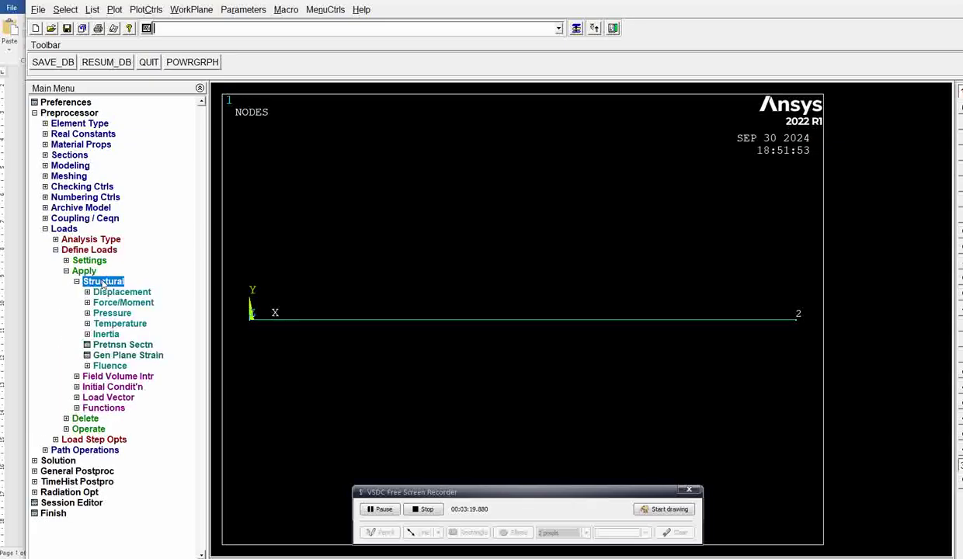
{"action": "key", "text": "alt+Tab"}
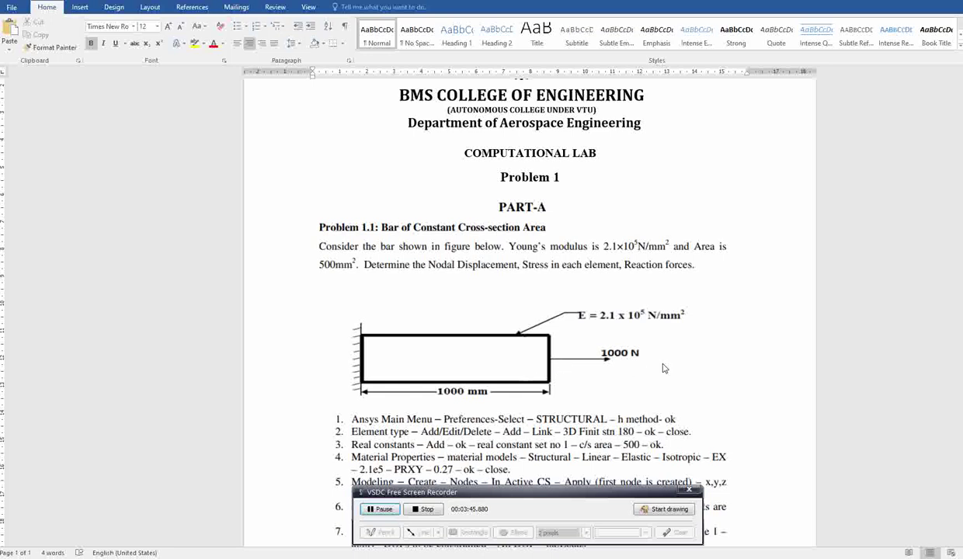
- Review the fixed left end and 1000 N load in Word, then return to Ansys
{"action": "key", "text": "alt+Tab"}
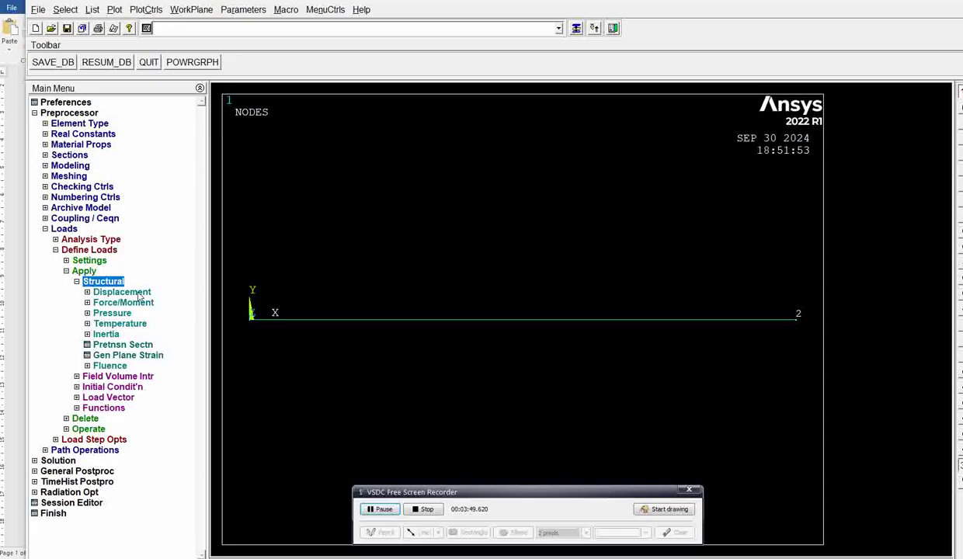
- Constrain all degrees of freedom at node 1 to a displacement of 0
{"action": "left_click", "coordinate": [138, 292]}
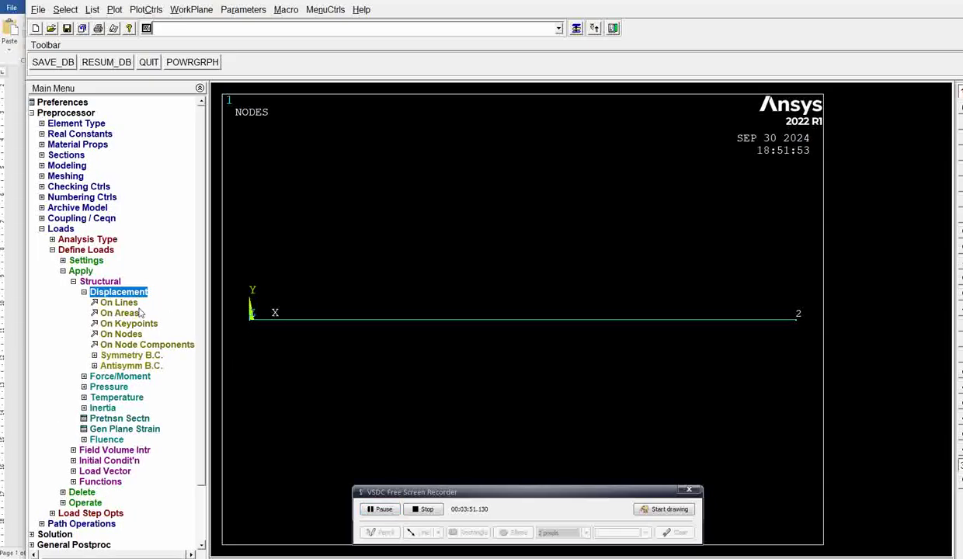
{"action": "left_click", "coordinate": [121, 334]}
{"action": "left_click", "coordinate": [248, 318]}
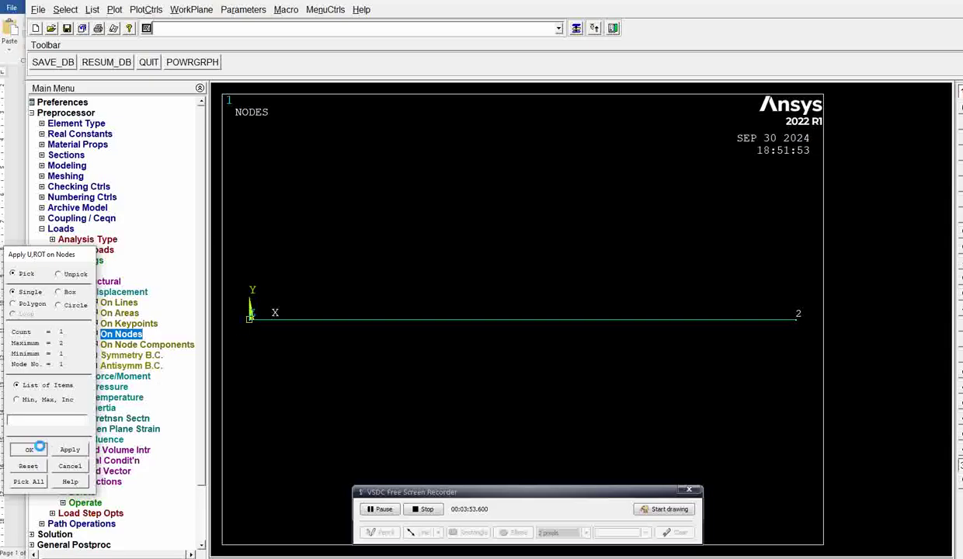
{"action": "left_click", "coordinate": [29, 450]}
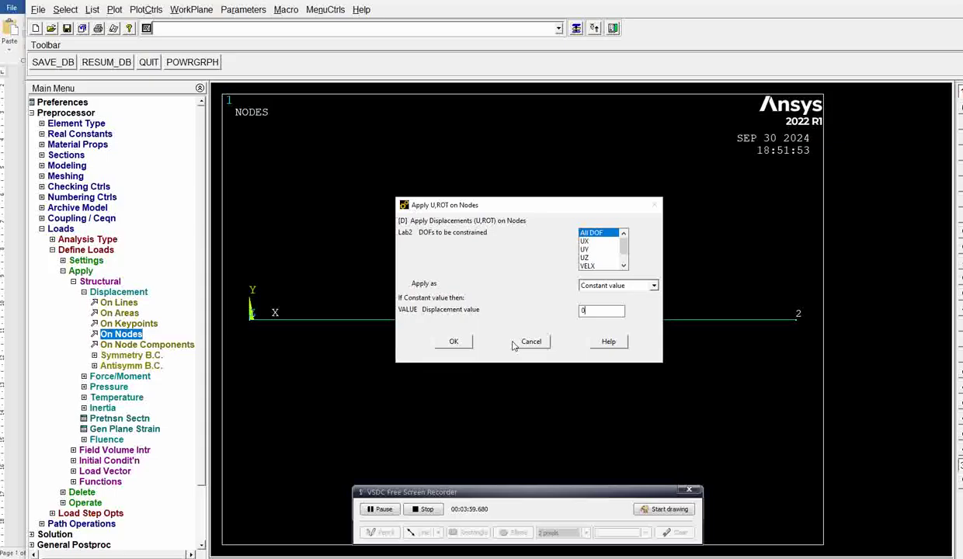
{"action": "left_click", "coordinate": [453, 341]}
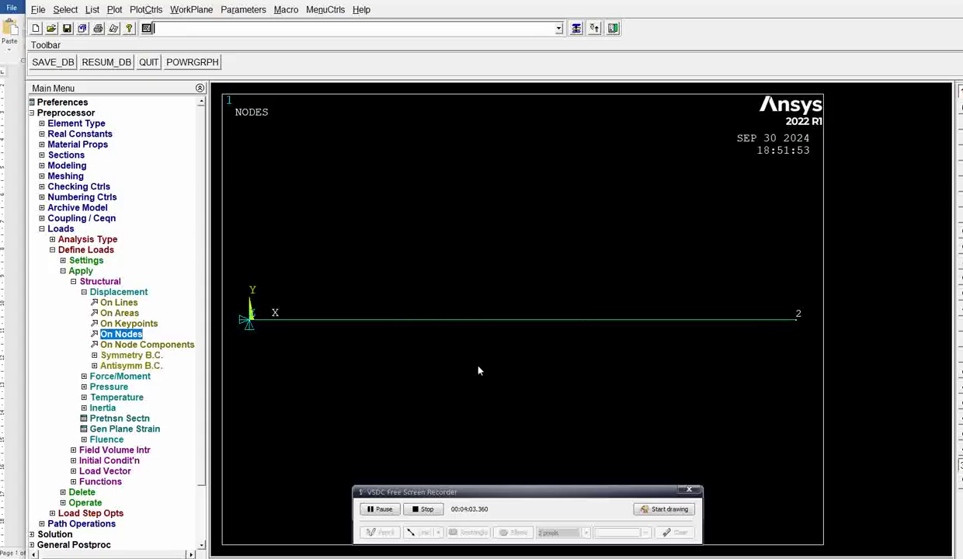
- Apply an FX force of 1000 on node 2 at the bar's free end
{"action": "left_click", "coordinate": [138, 376]}
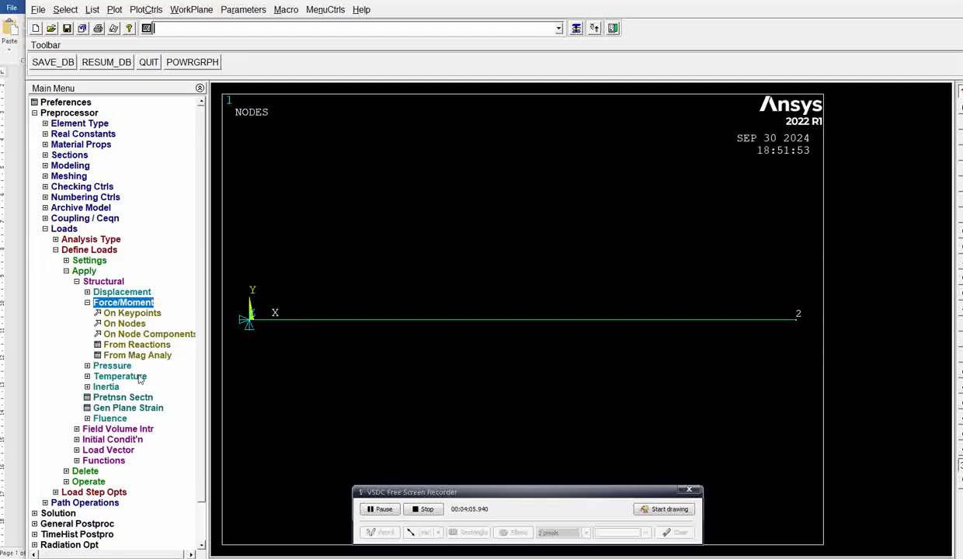
{"action": "left_click", "coordinate": [133, 325]}
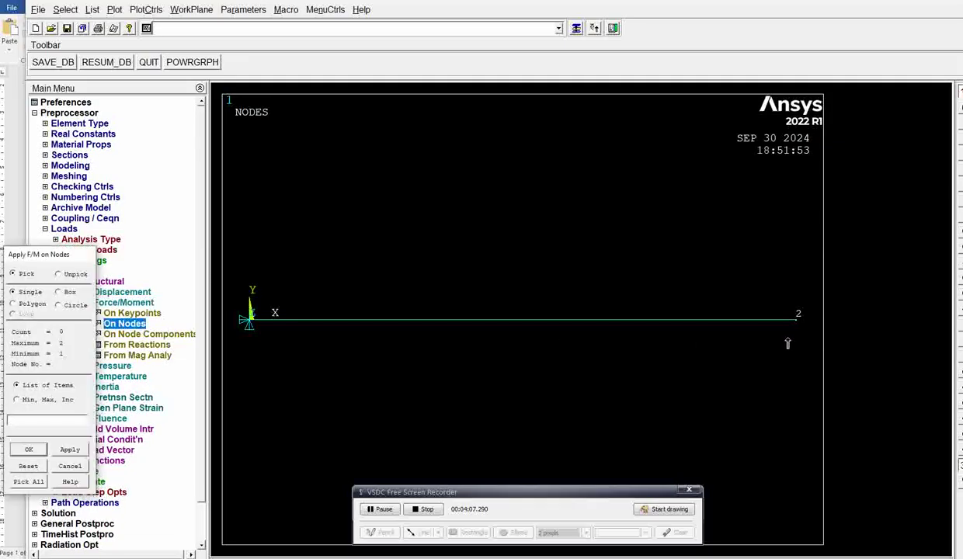
{"action": "left_click", "coordinate": [771, 314]}
{"action": "left_click", "coordinate": [28, 450]}
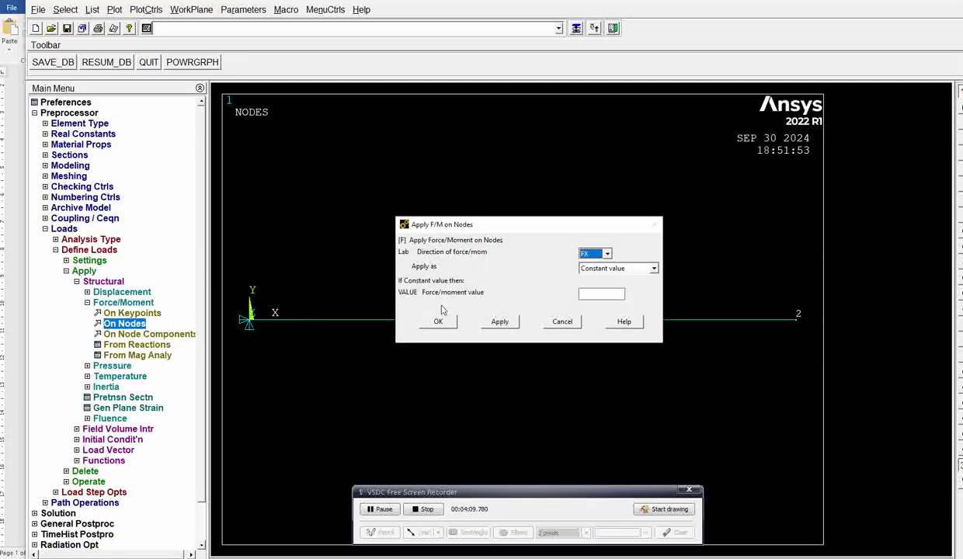
{"action": "left_click", "coordinate": [598, 292]}
{"action": "left_click", "coordinate": [441, 322]}
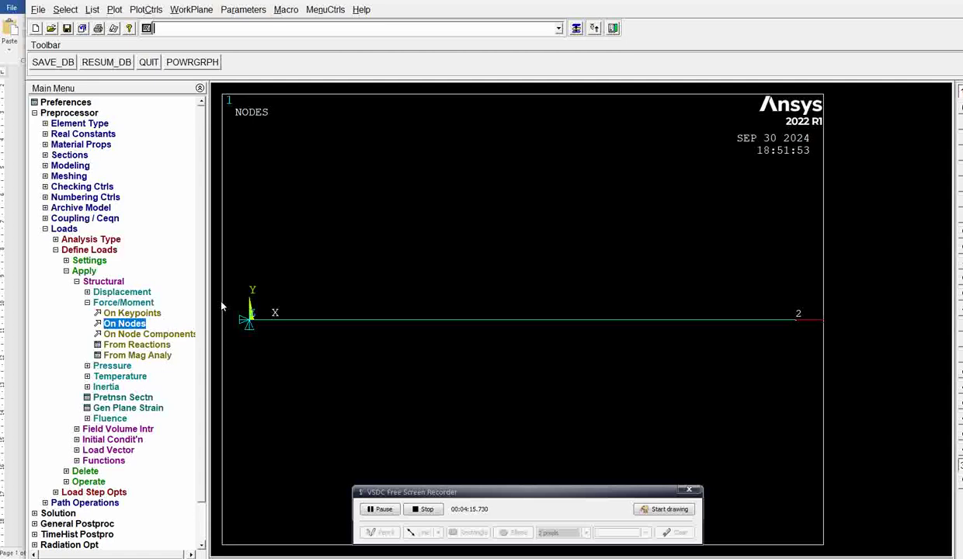
{"action": "left_click", "coordinate": [71, 228]}
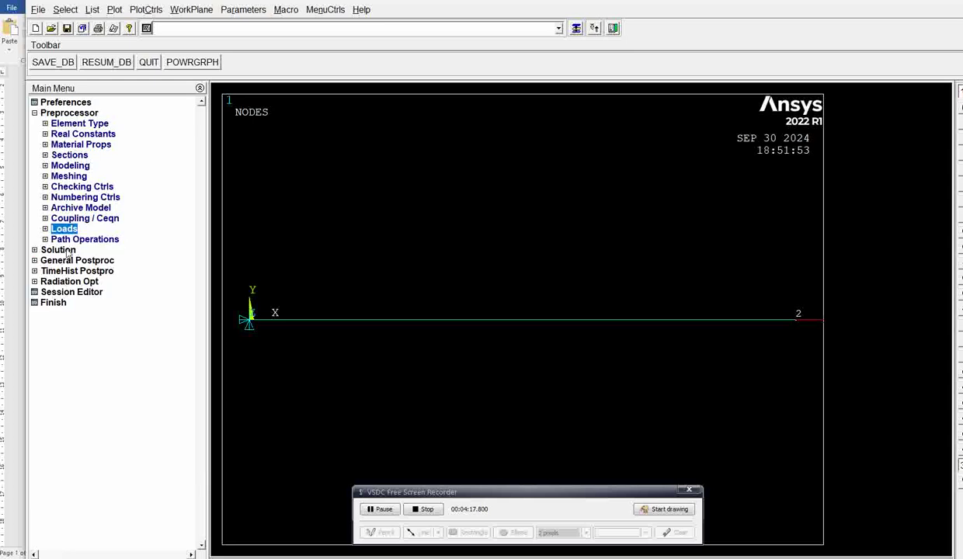
- Solve the current load step, then dismiss the 'Solution is done!' note and STATUS window
{"action": "left_click", "coordinate": [66, 253]}
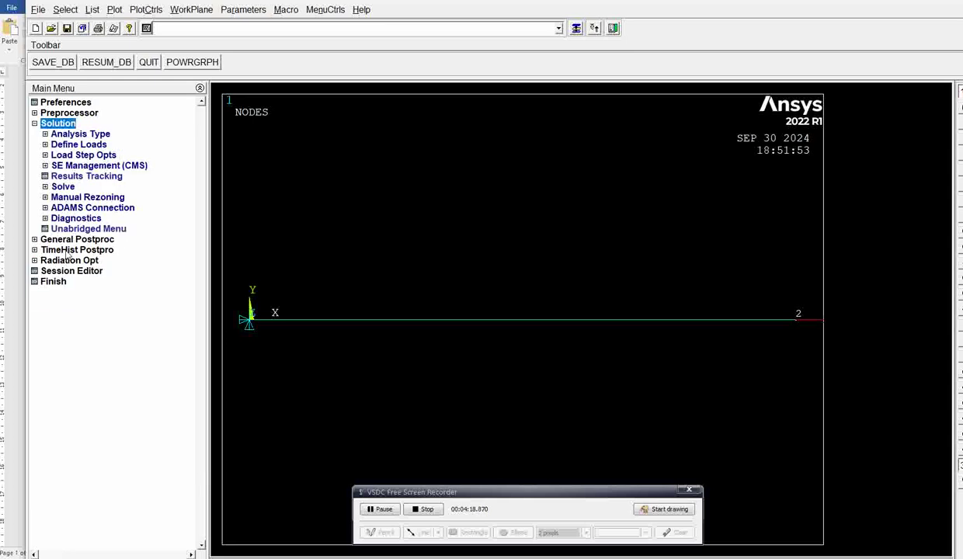
{"action": "left_click", "coordinate": [70, 186]}
{"action": "left_click", "coordinate": [83, 197]}
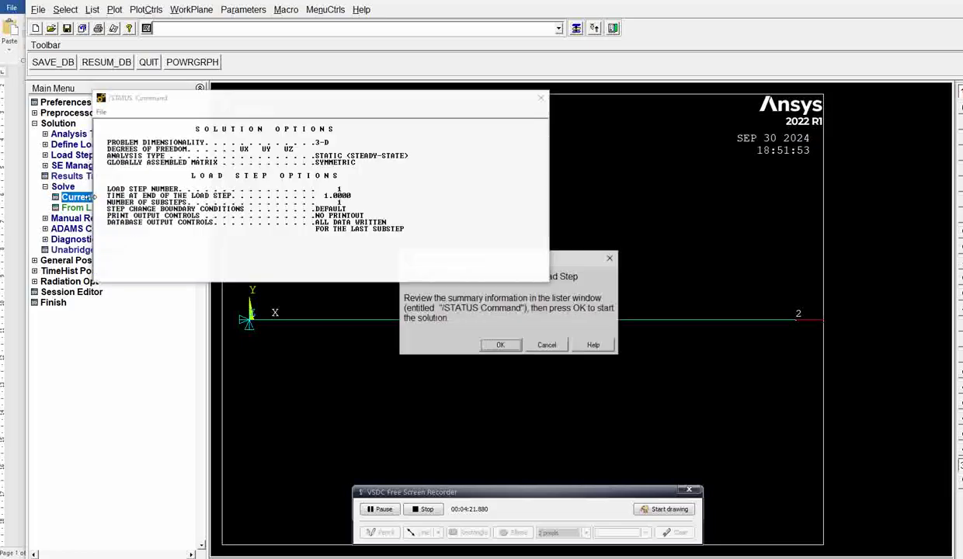
{"action": "left_click", "coordinate": [499, 346]}
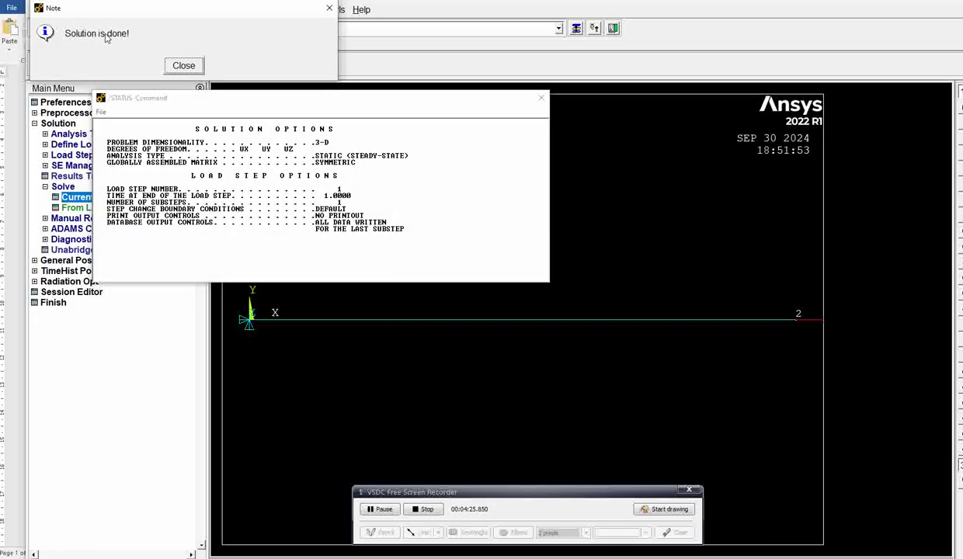
{"action": "left_click", "coordinate": [184, 66]}
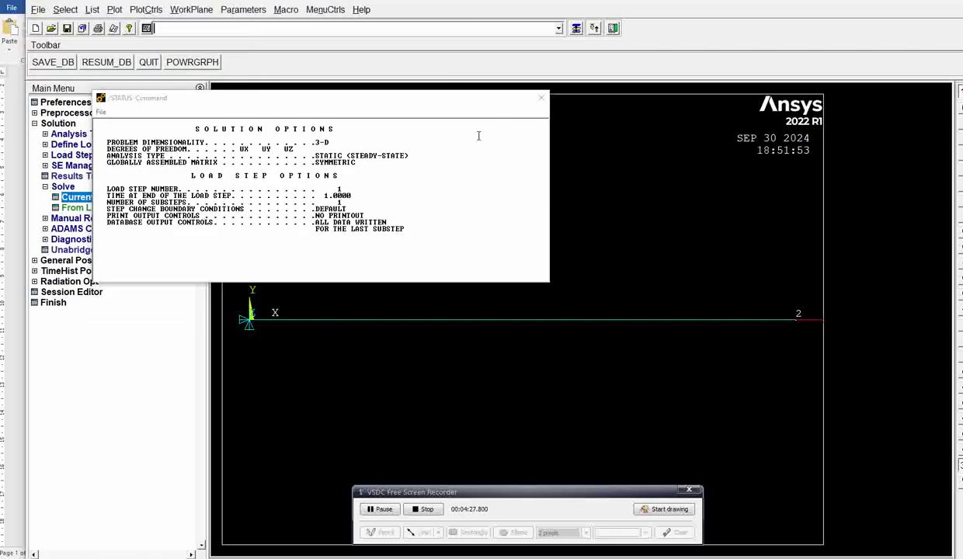
{"action": "left_click", "coordinate": [540, 98]}
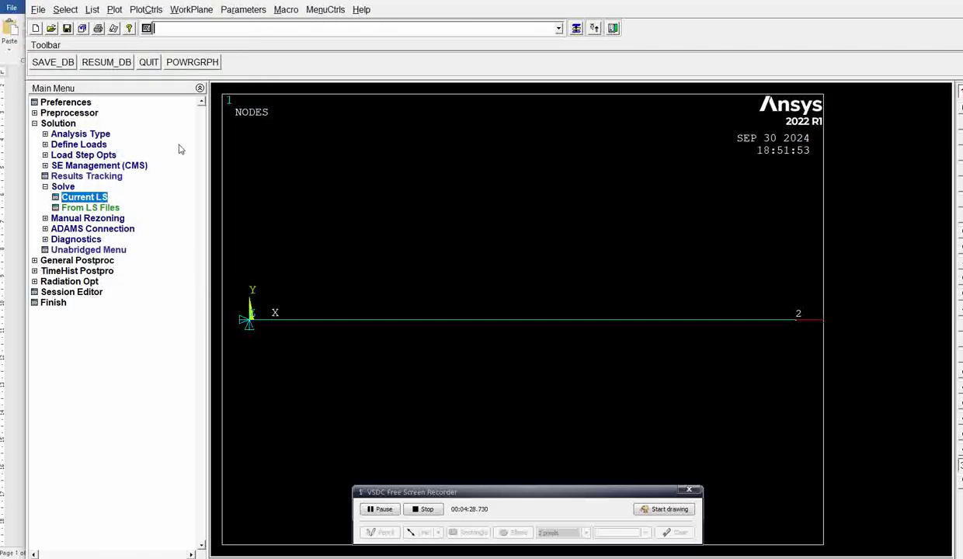
- Plot the nodal X-Component of displacement (UX) contour, peaking at 0.01
{"action": "left_click", "coordinate": [57, 124]}
{"action": "left_click", "coordinate": [70, 135]}
{"action": "left_click", "coordinate": [85, 187]}
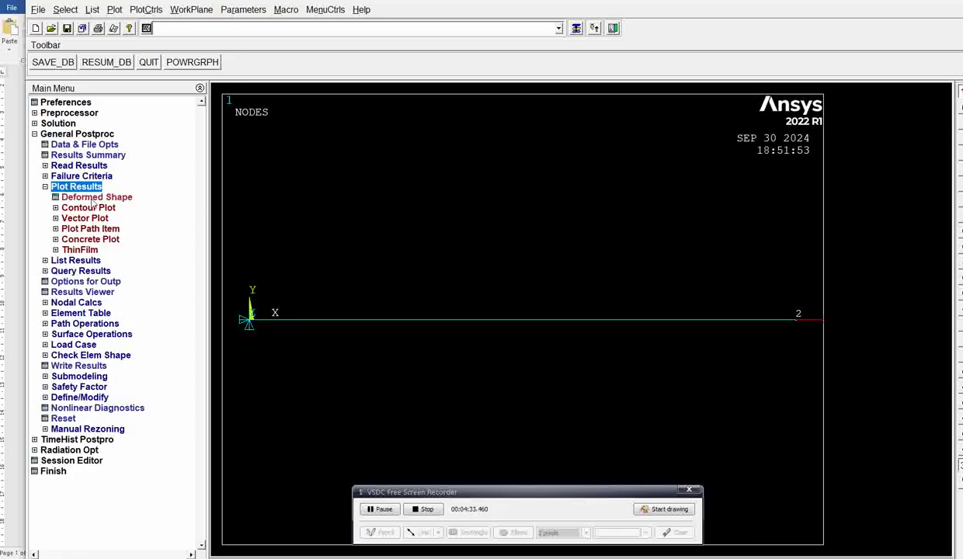
{"action": "left_click", "coordinate": [96, 208]}
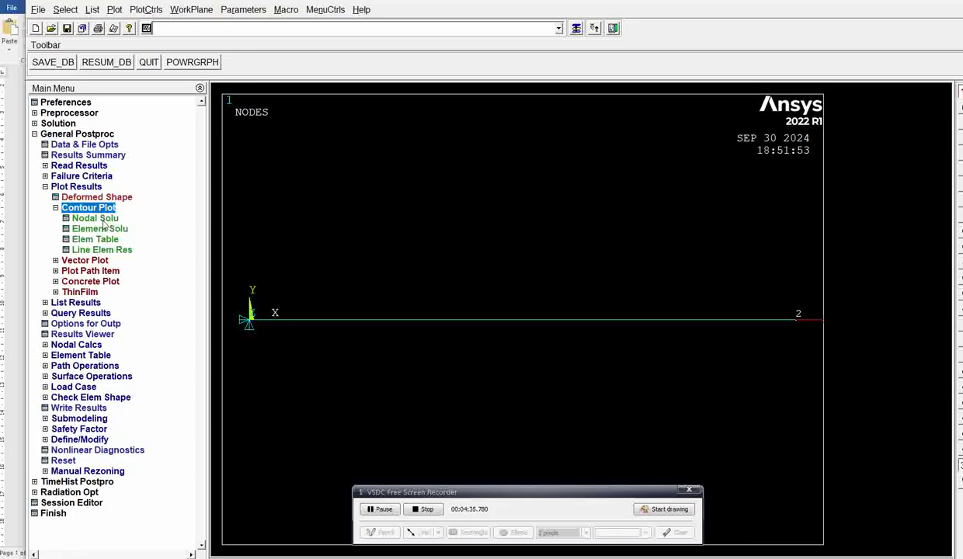
{"action": "left_click", "coordinate": [100, 218]}
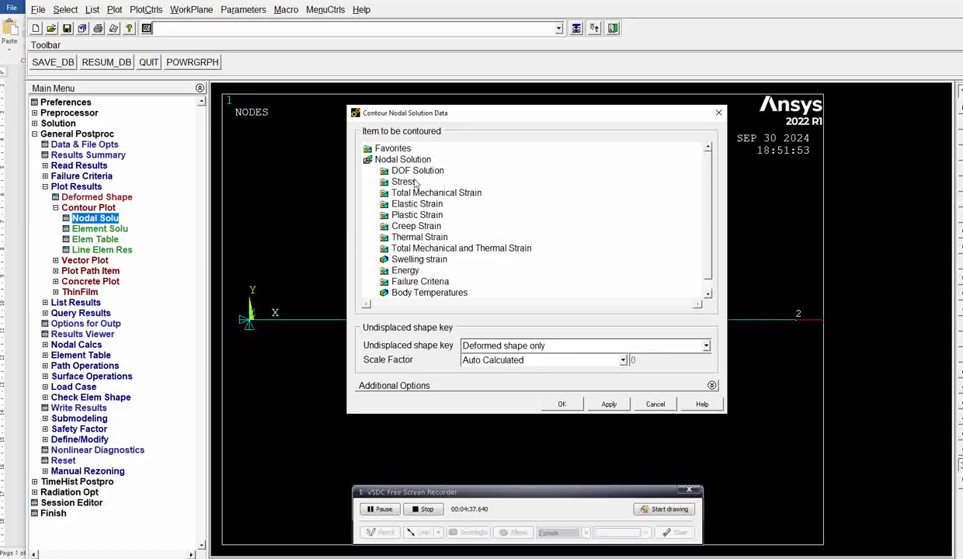
{"action": "left_click", "coordinate": [420, 171]}
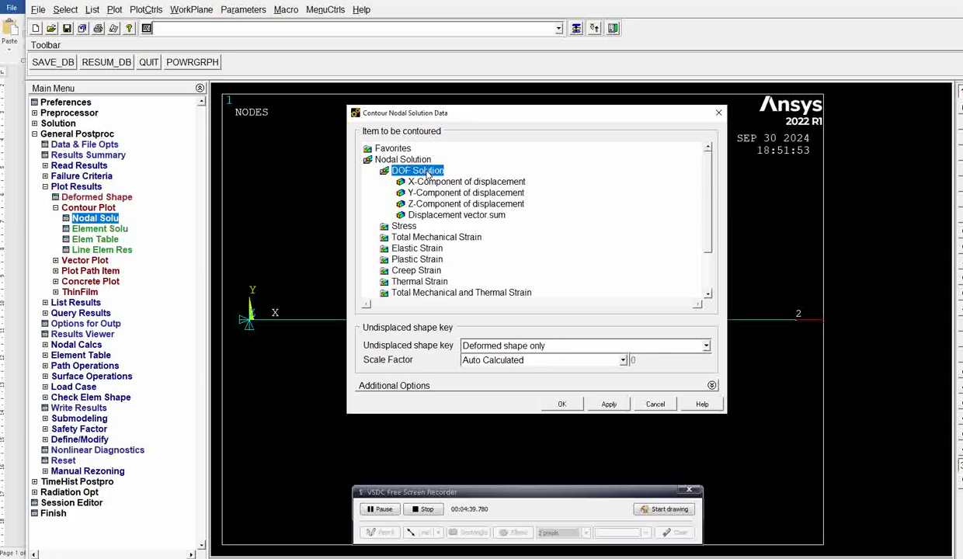
{"action": "left_click", "coordinate": [443, 183]}
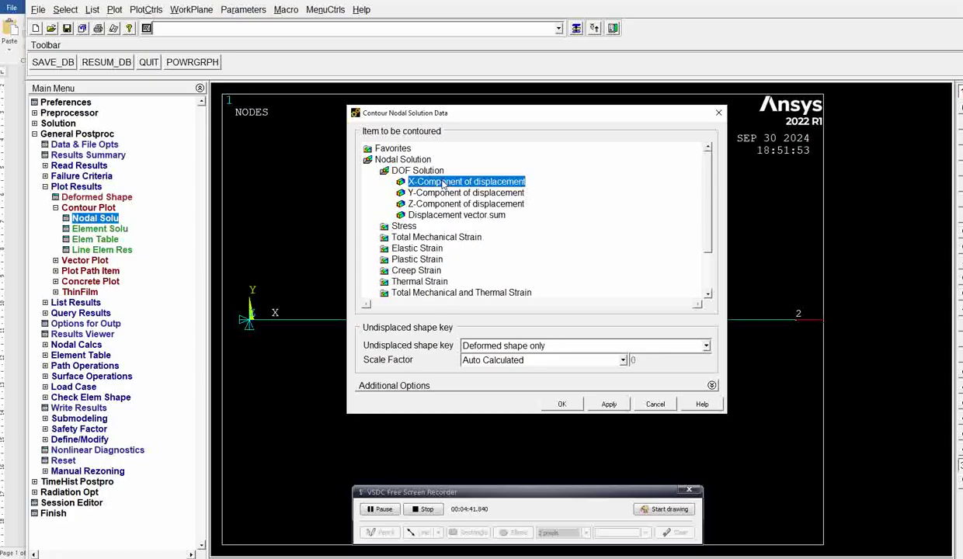
{"action": "left_click", "coordinate": [561, 403]}
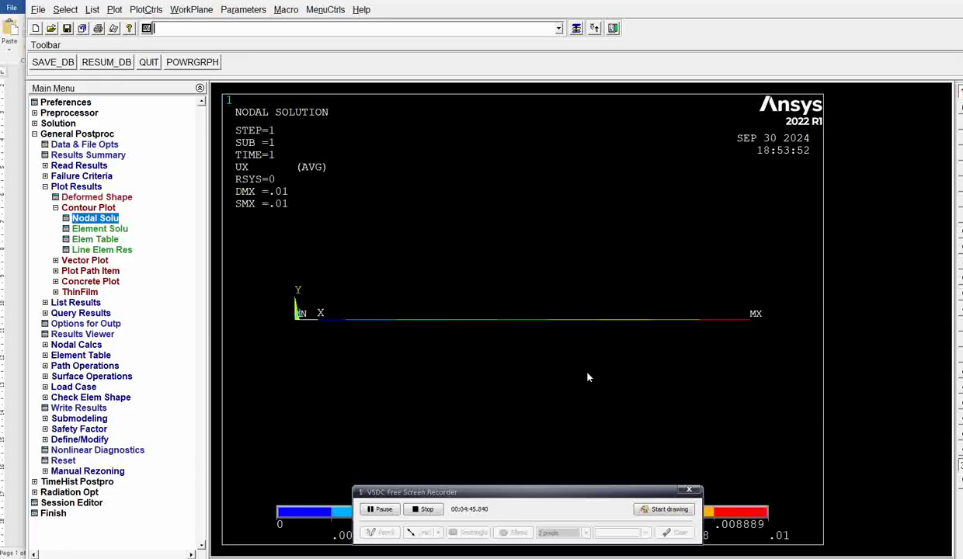
- Turn on /ESHAPE element shape display so the UX contour shows a solid banded section
{"action": "left_click", "coordinate": [148, 11]}
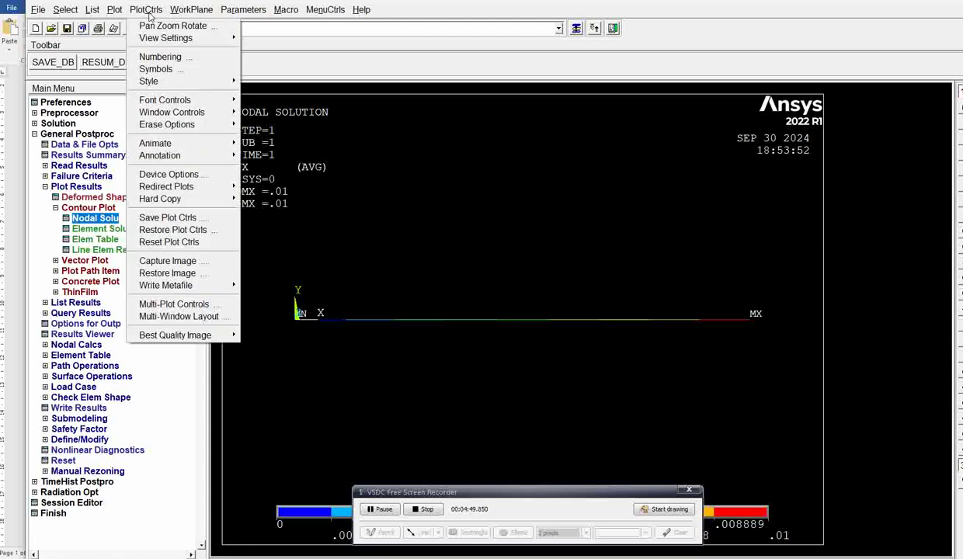
{"action": "mouse_move", "coordinate": [183, 86]}
{"action": "left_click", "coordinate": [264, 95]}
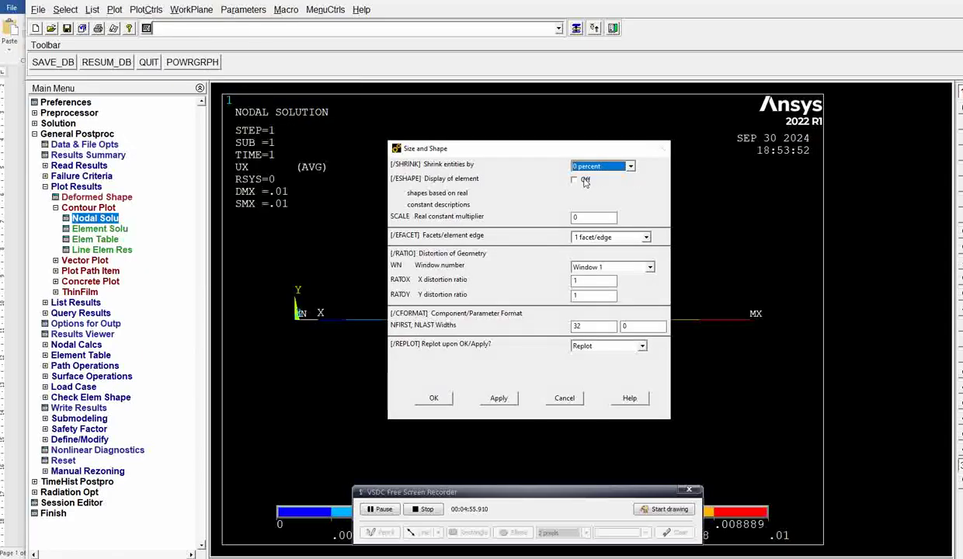
{"action": "left_click", "coordinate": [584, 181]}
{"action": "left_click", "coordinate": [429, 396]}
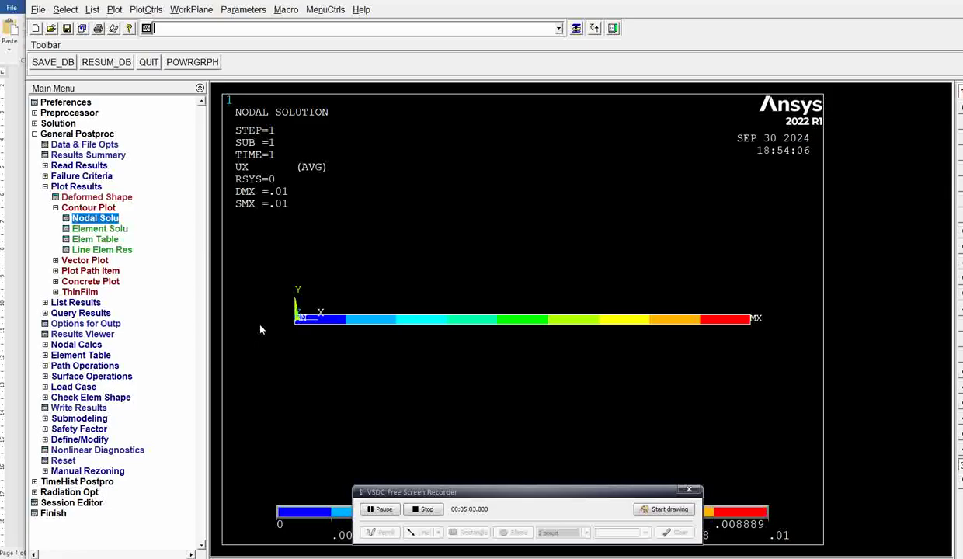
- Plot the element solution von Mises stress (SEQV) contour, uniform at 2
{"action": "left_click", "coordinate": [87, 229]}
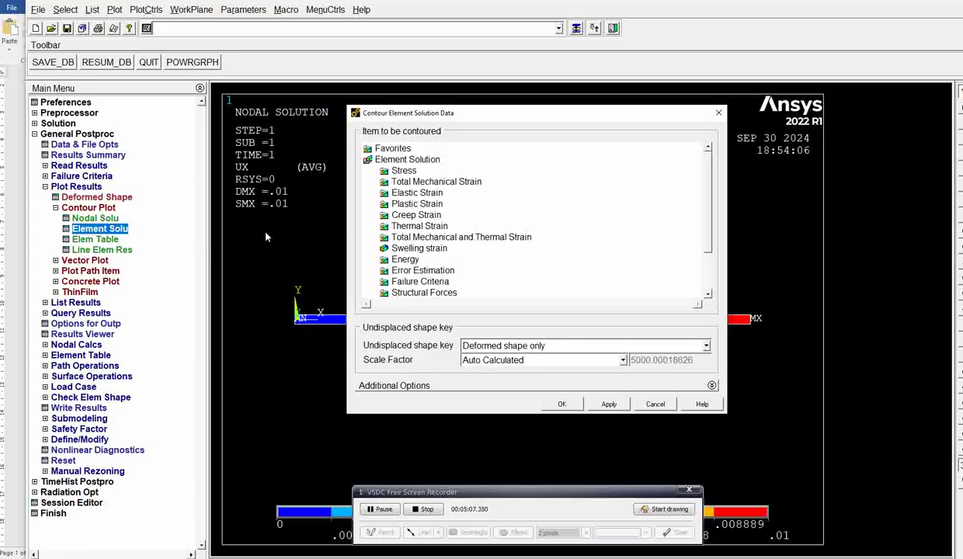
{"action": "double_click", "coordinate": [403, 170]}
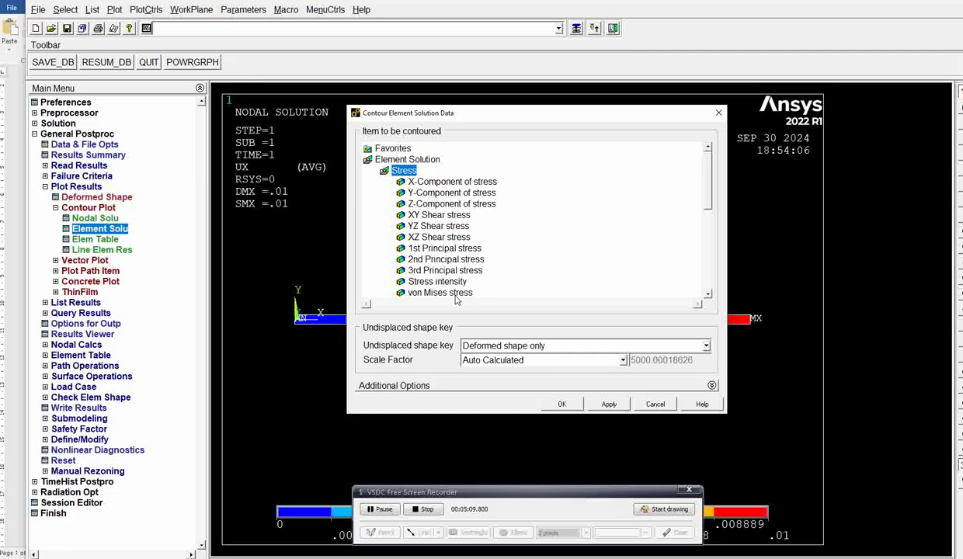
{"action": "scroll", "coordinate": [708, 202], "scroll_direction": "down", "scroll_amount": 1}
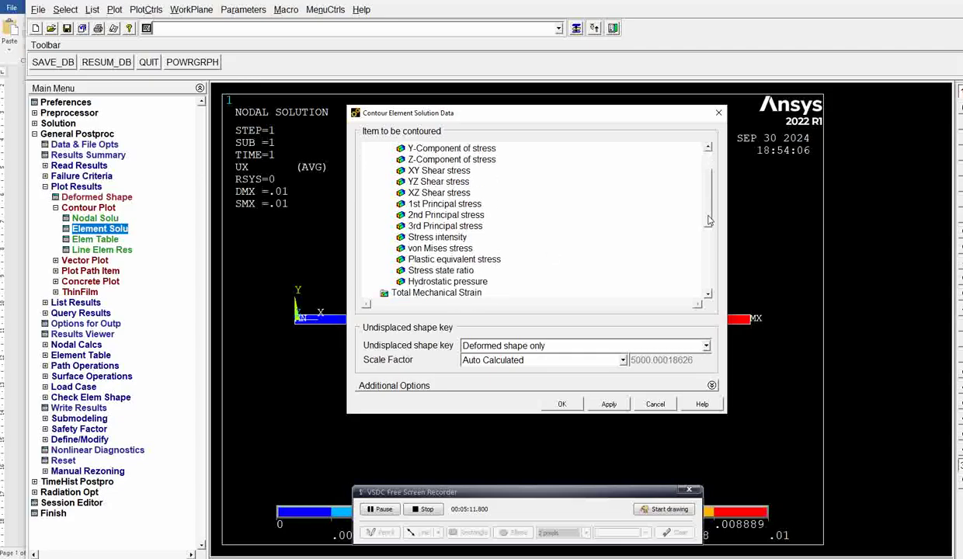
{"action": "left_click", "coordinate": [430, 248]}
{"action": "left_click", "coordinate": [563, 405]}
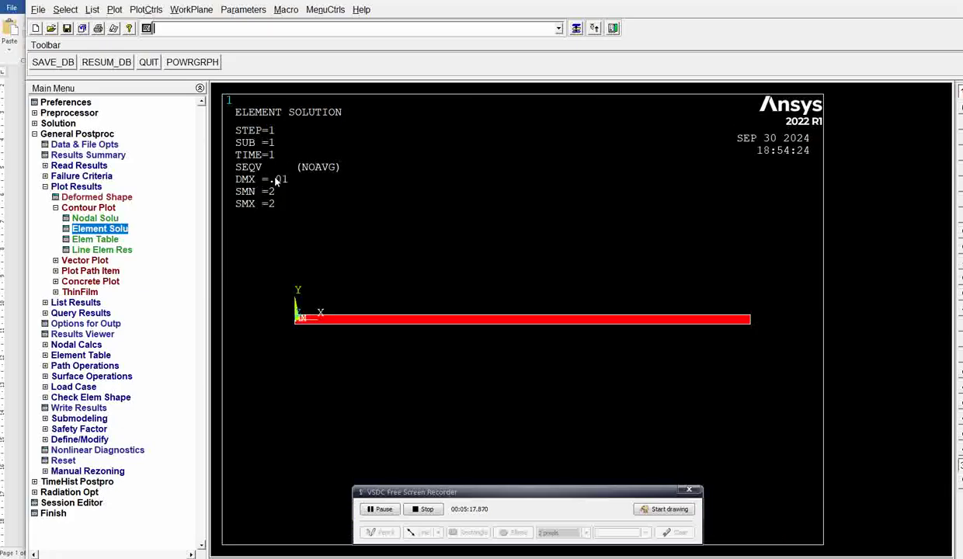